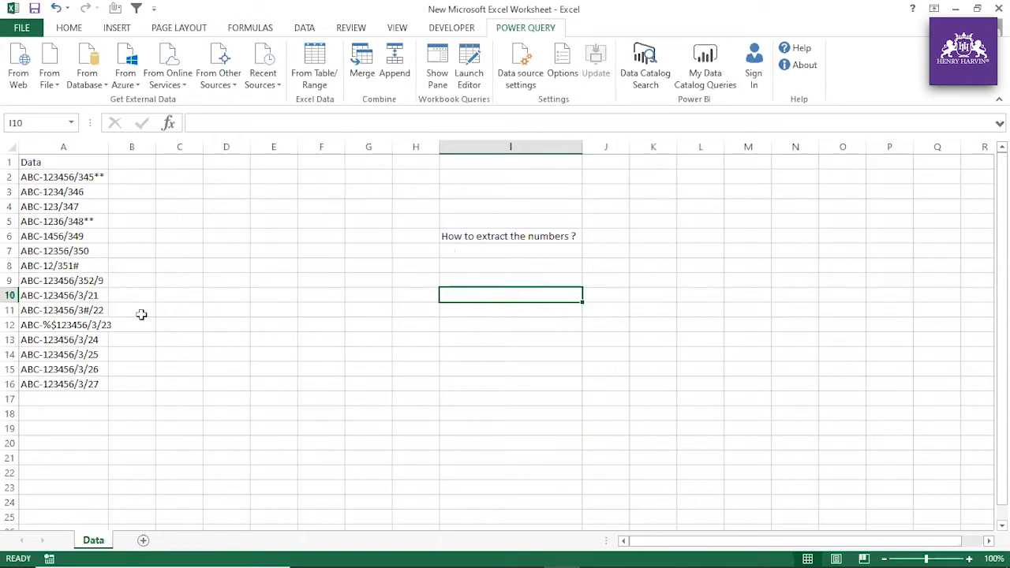
- Widen column A so that the longest entries under the Data header fit inside it
drag(56, 162, 100, 382)
drag(105, 145, 85, 381)
click(147, 207)
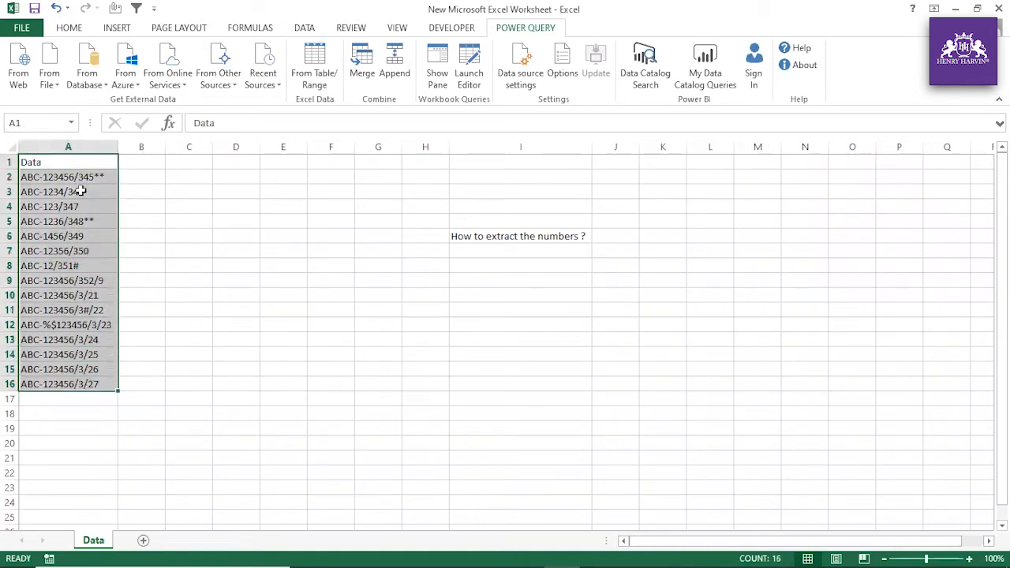
- Examine the mixed text-and-number codes in A1:A16 and the question about extracting numbers in I6
drag(75, 161, 93, 377)
click(225, 353)
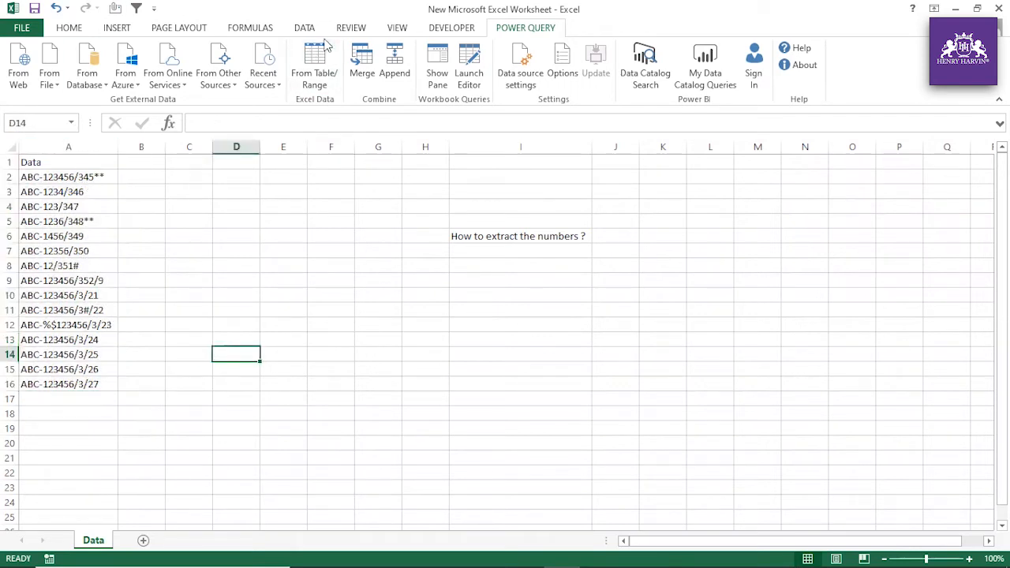
drag(82, 163, 84, 384)
click(194, 281)
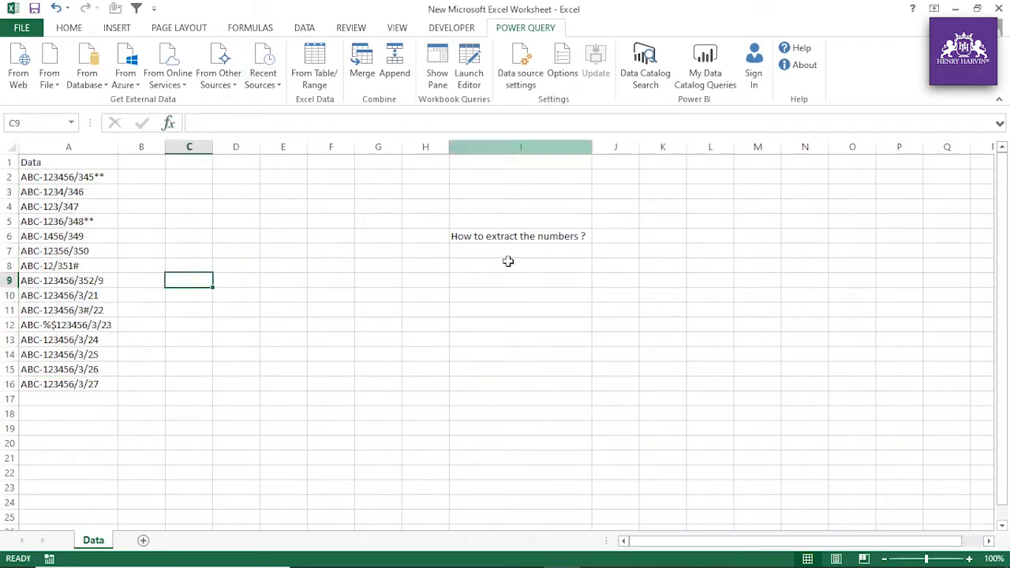
click(385, 331)
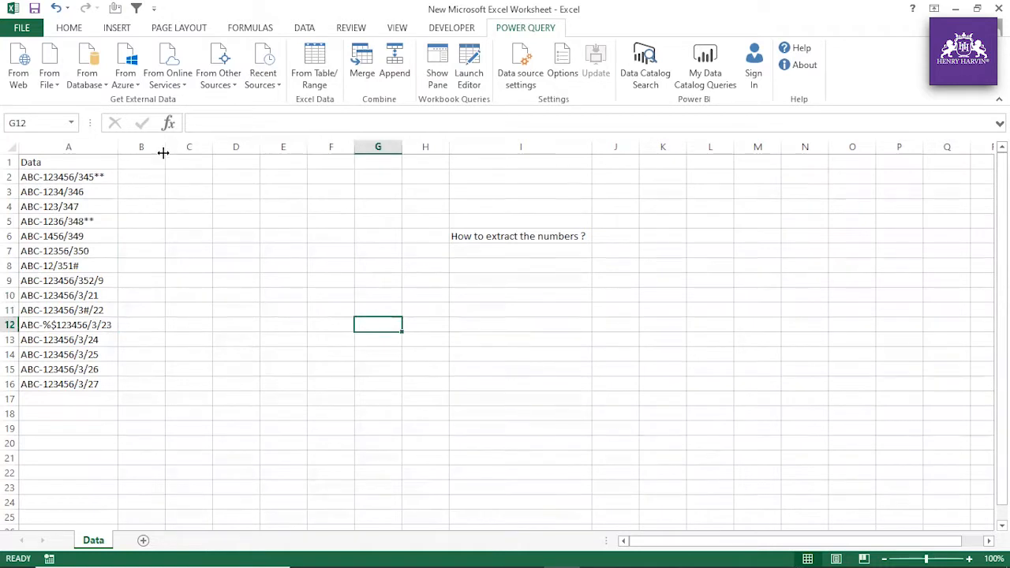
drag(163, 152, 172, 151)
click(207, 236)
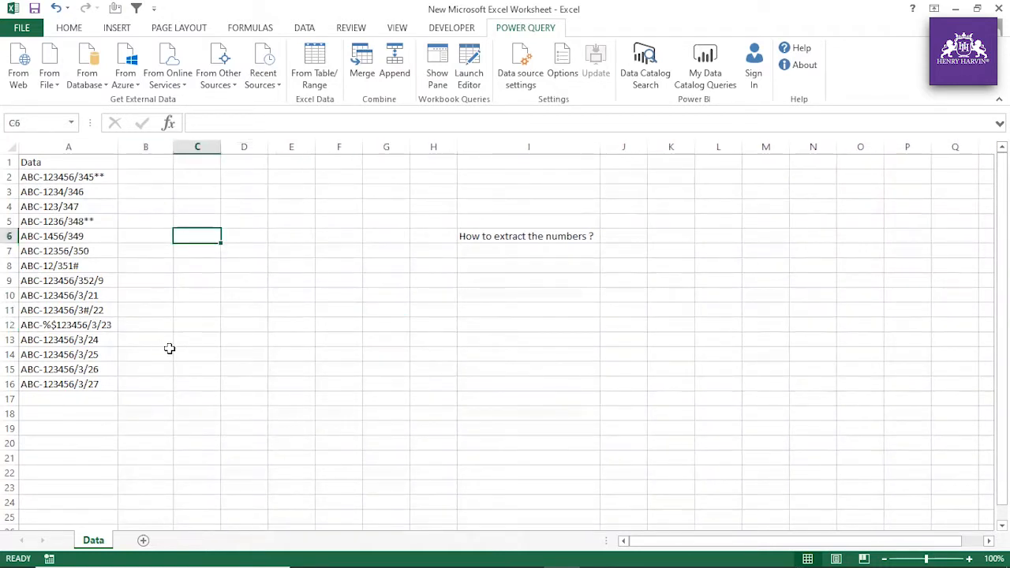
drag(56, 160, 69, 390)
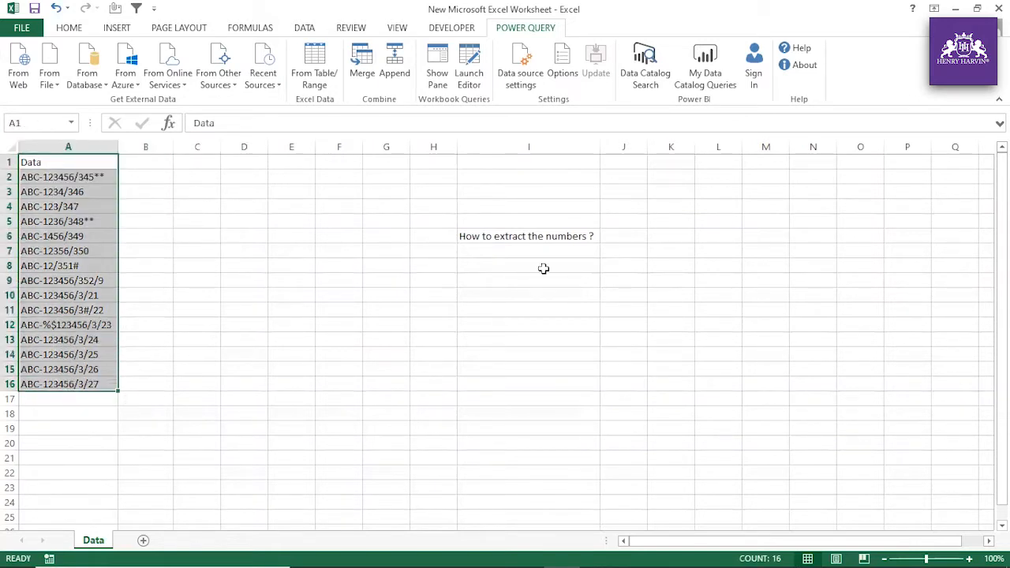
click(543, 236)
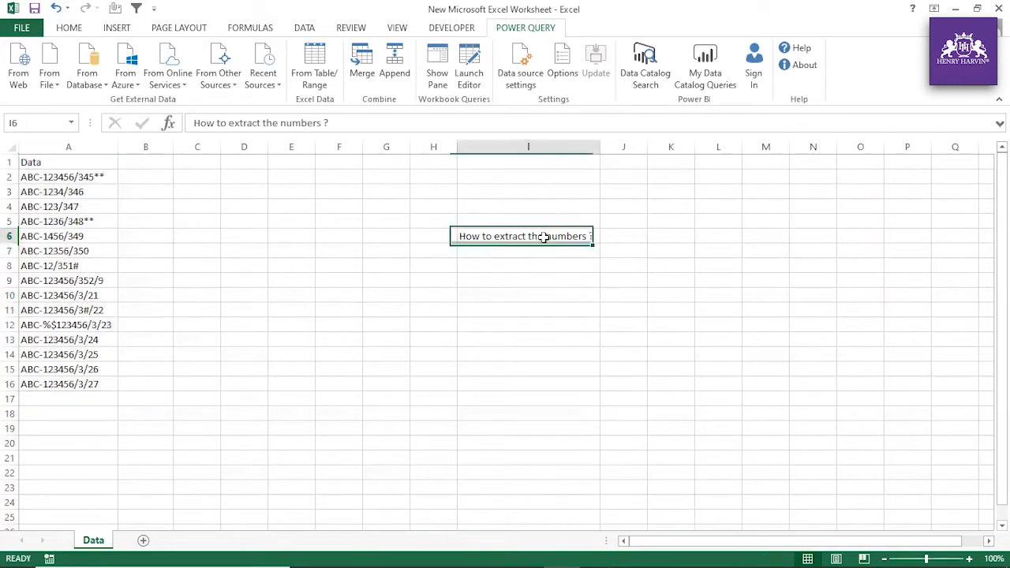
click(427, 290)
drag(74, 165, 84, 386)
click(212, 278)
drag(85, 162, 87, 385)
click(134, 221)
drag(89, 163, 84, 384)
click(182, 263)
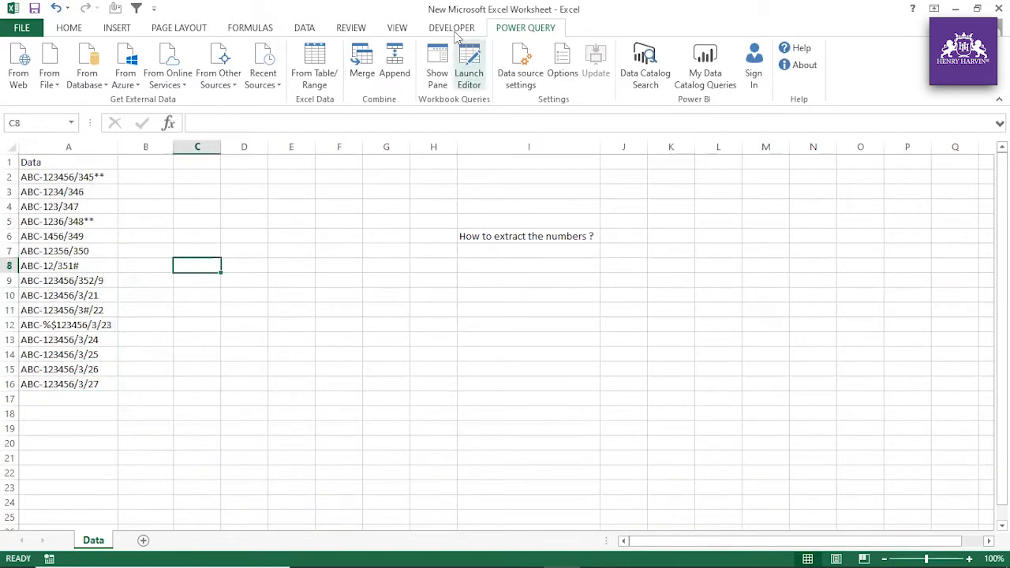
click(273, 265)
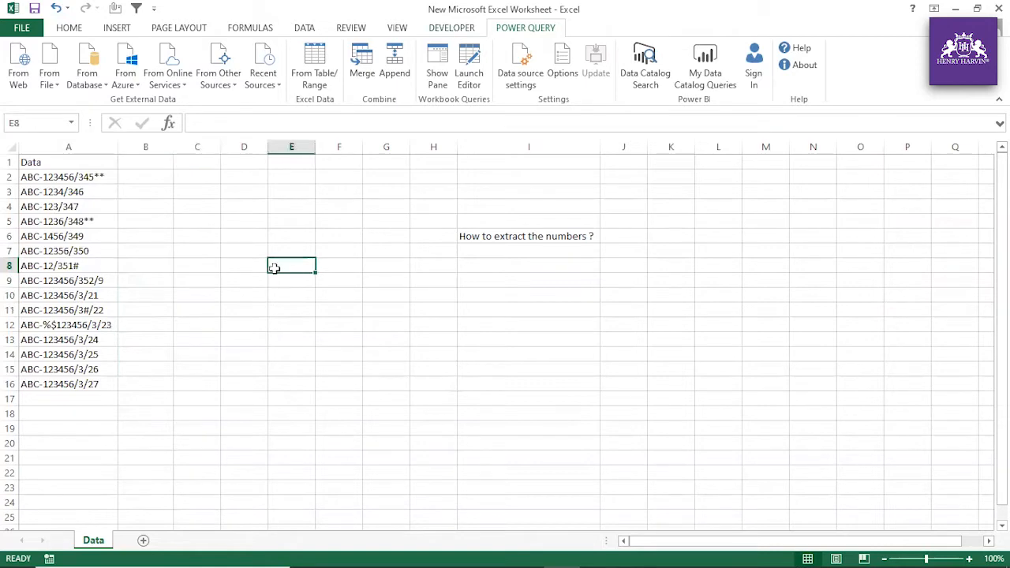
click(249, 251)
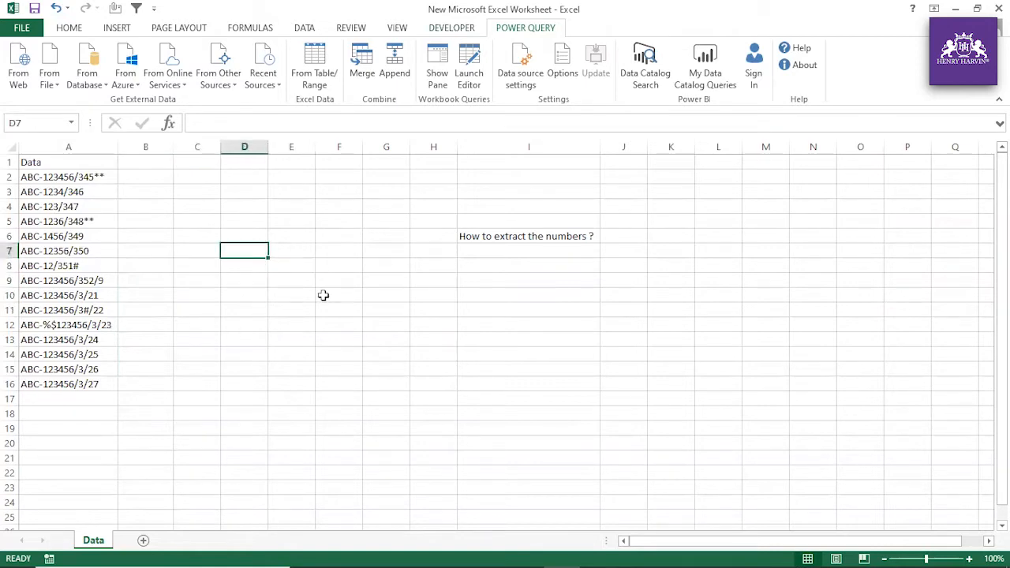
key(alt+F11)
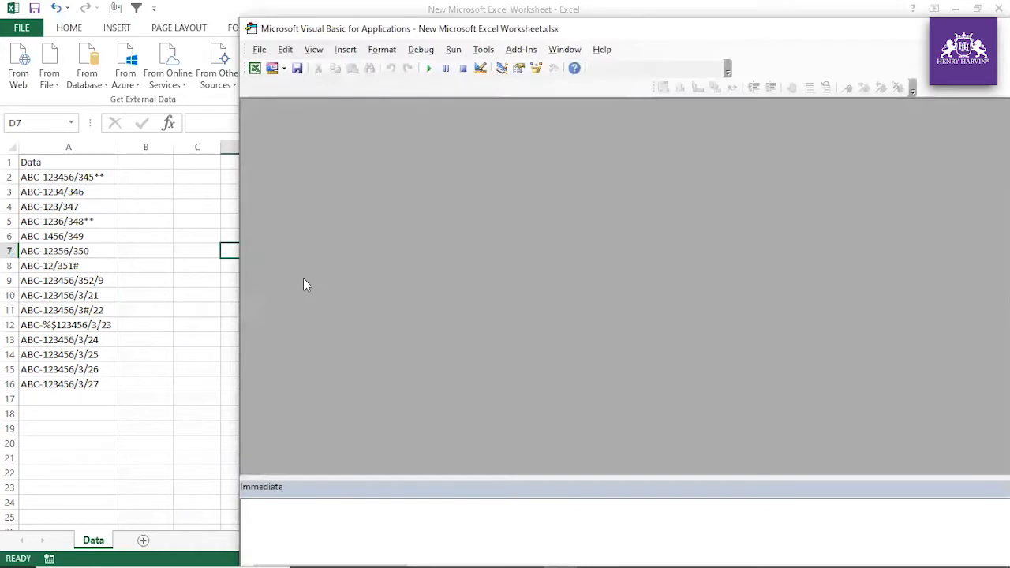
click(151, 251)
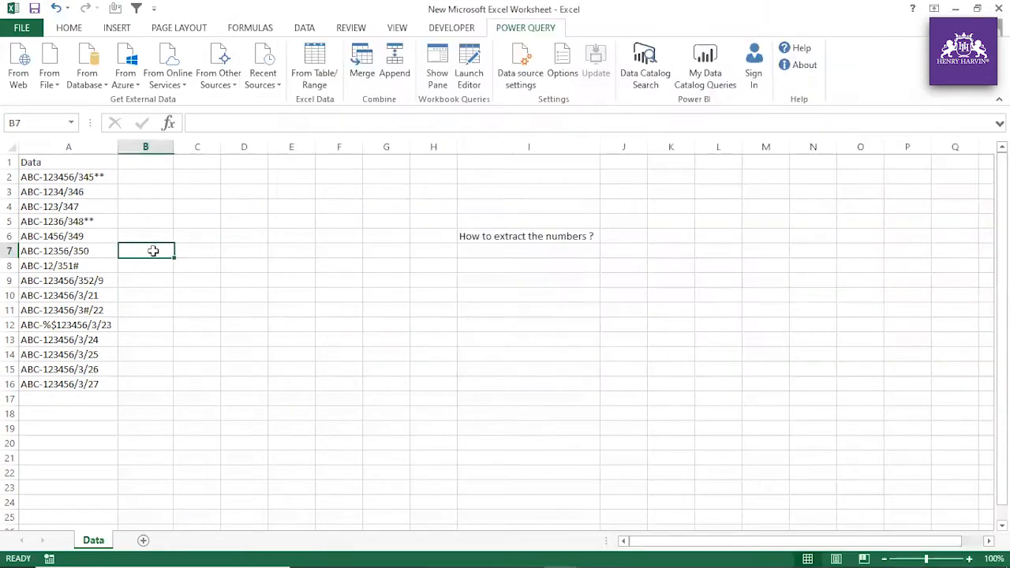
drag(65, 161, 87, 384)
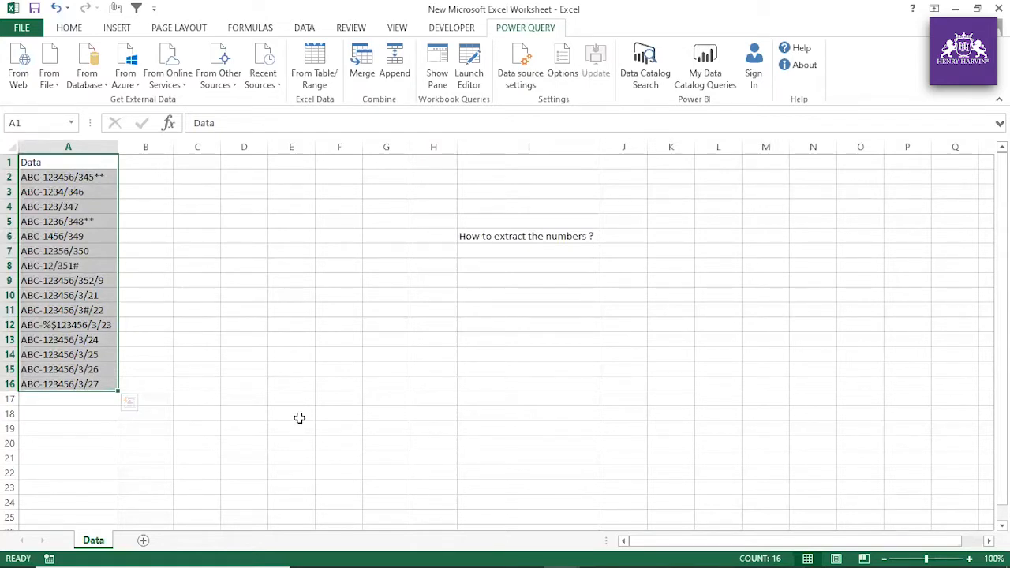
click(274, 266)
- Load the range A1:A16 into the Power Query Editor as a table with headers
drag(50, 163, 81, 382)
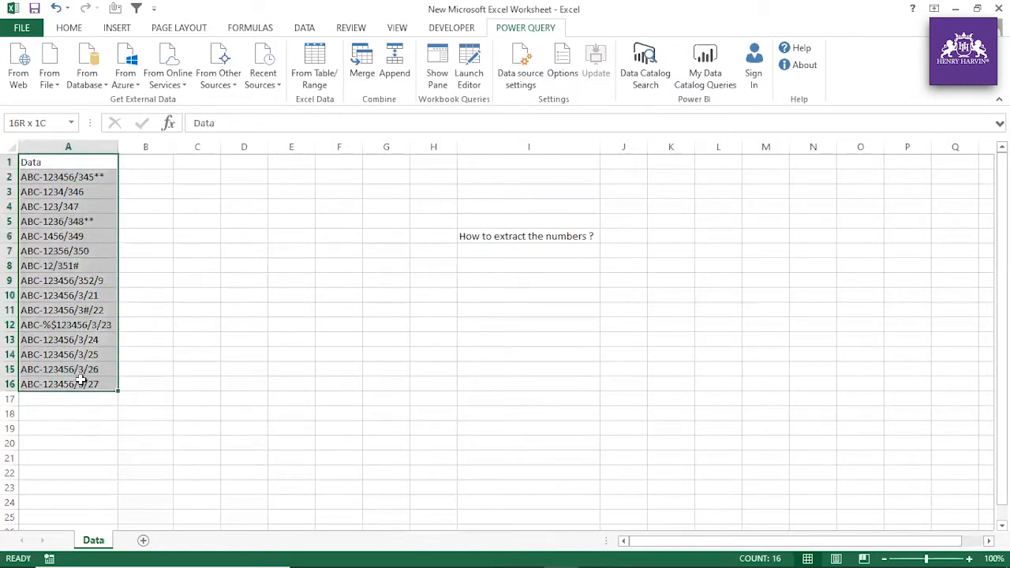
click(316, 78)
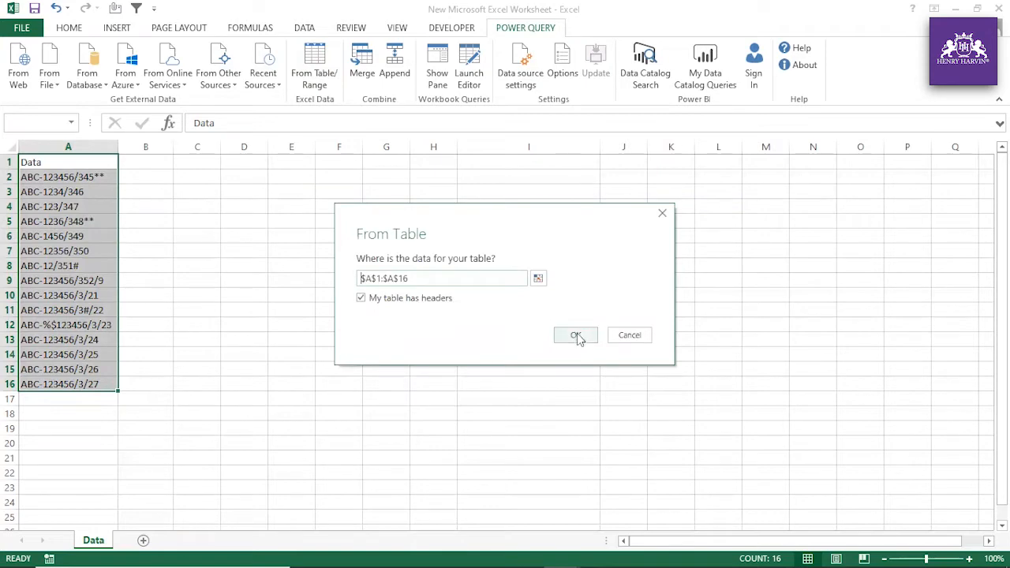
click(577, 336)
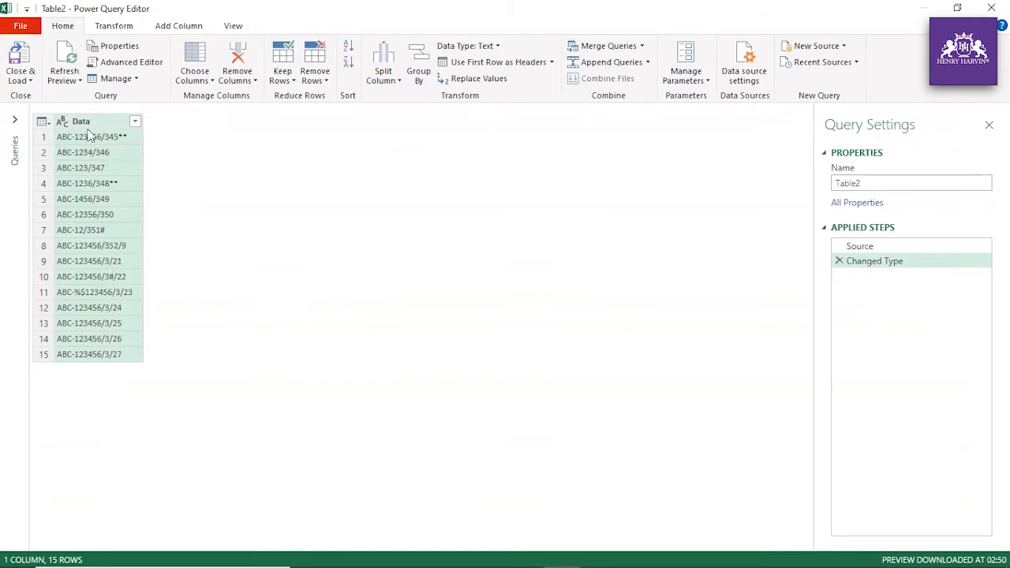
- Make a copy of the Table2 query and rename the copy All_Numeric
click(14, 119)
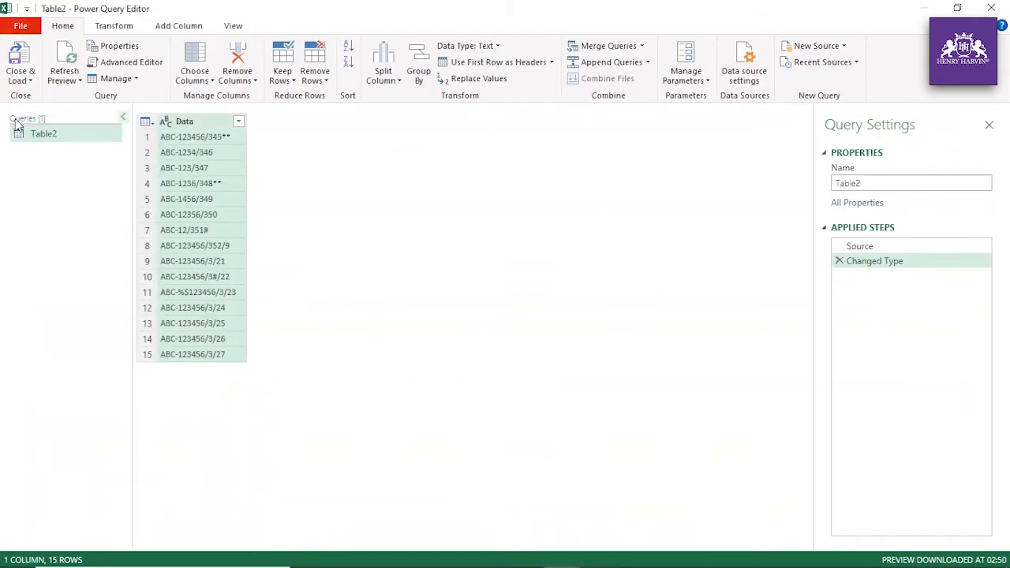
click(56, 135)
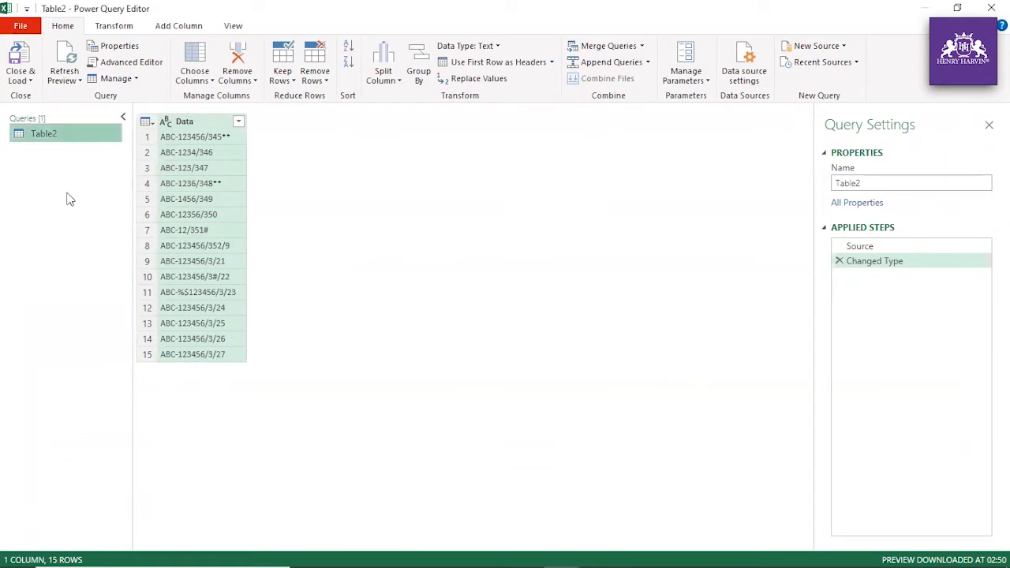
key(ctrl+c)
key(ctrl+v)
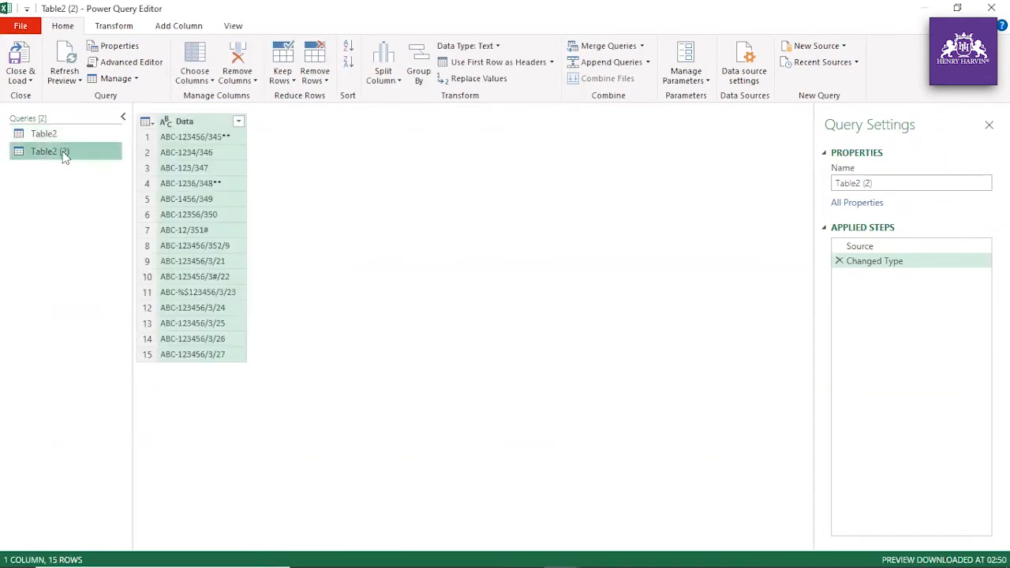
right_click(65, 153)
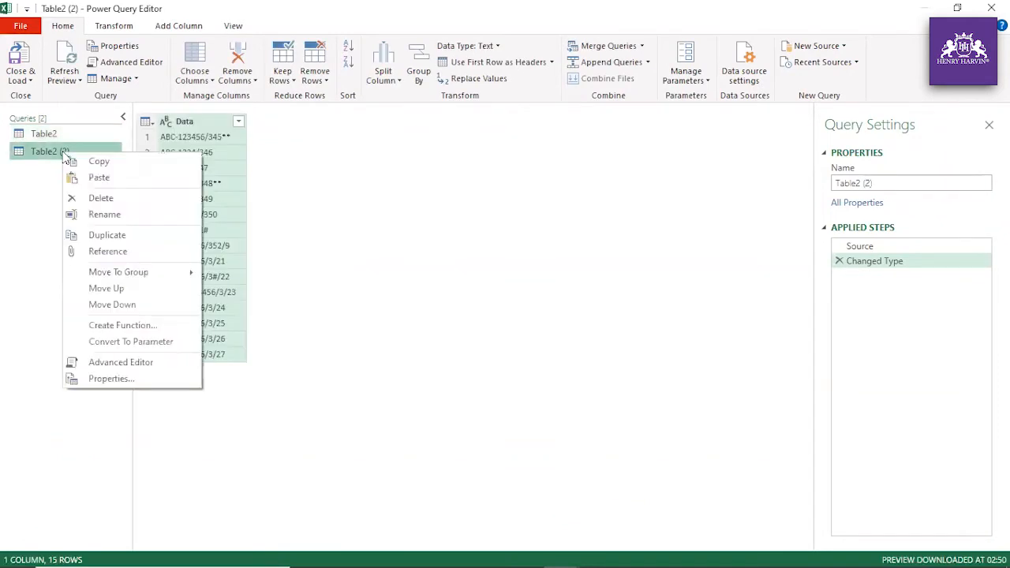
click(92, 215)
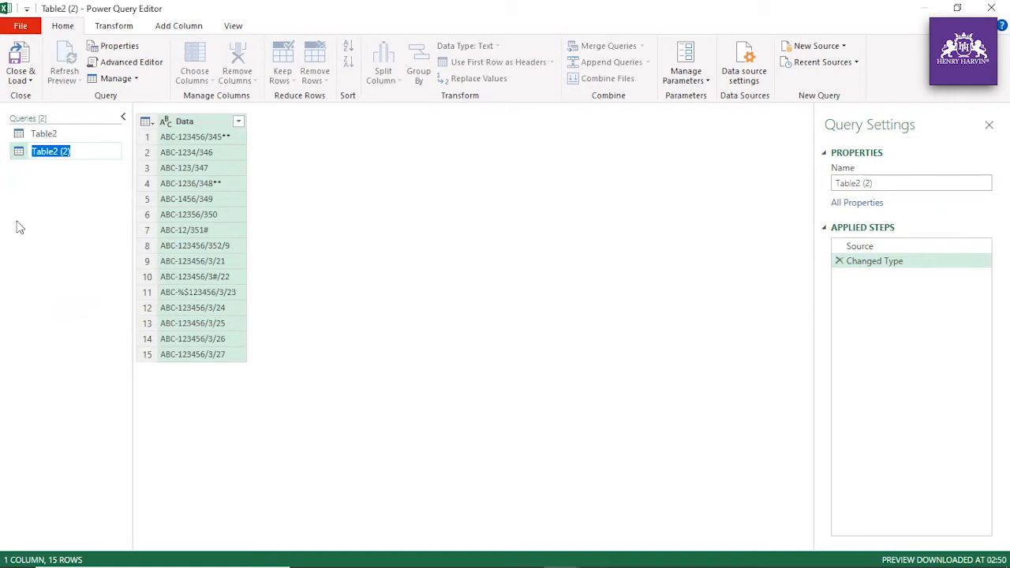
text(All_Numeric)
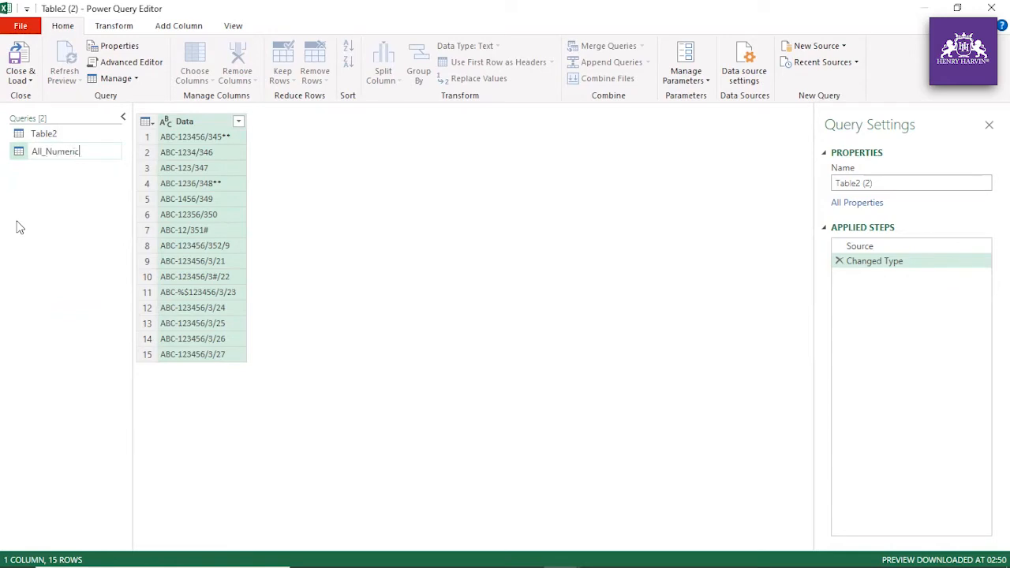
key(Return)
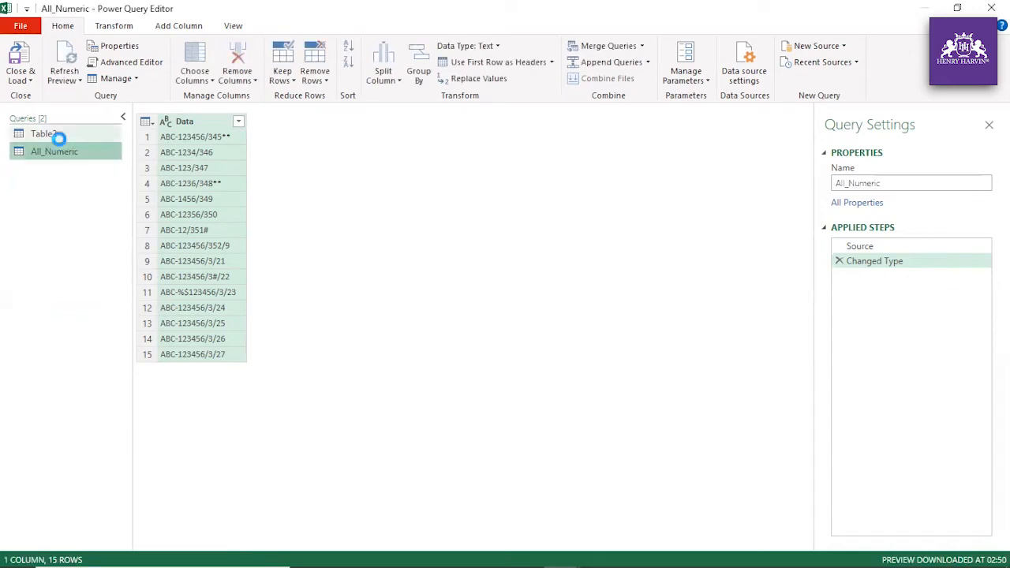
- Delete the All_Numeric query and return to the Table2 query
double_click(59, 137)
double_click(62, 154)
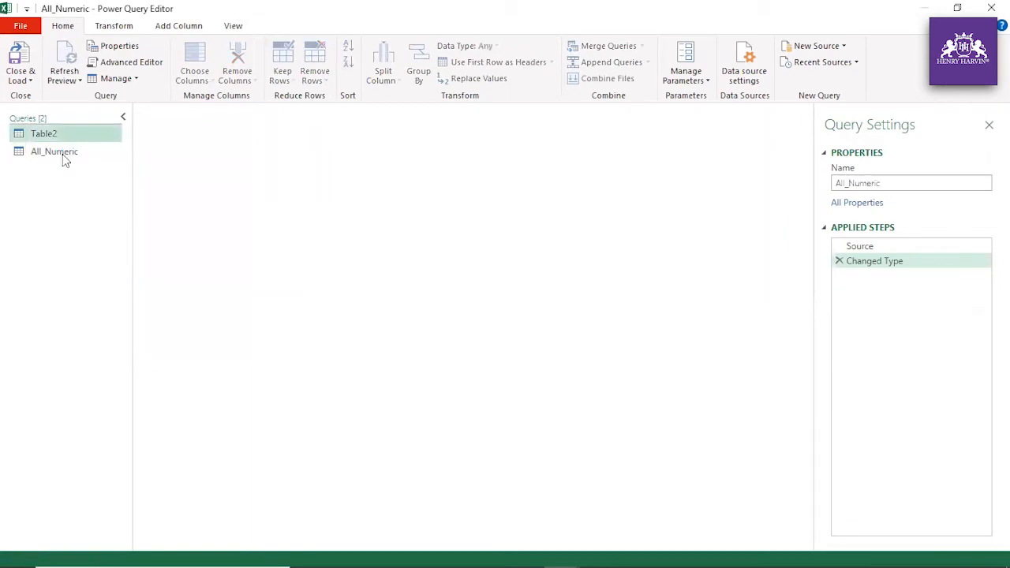
click(43, 132)
click(56, 153)
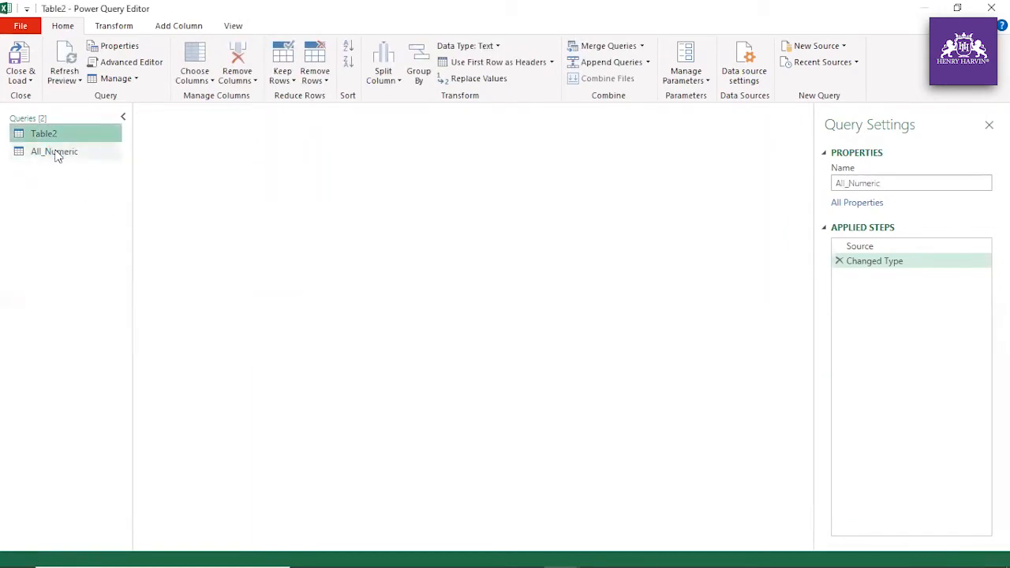
click(52, 139)
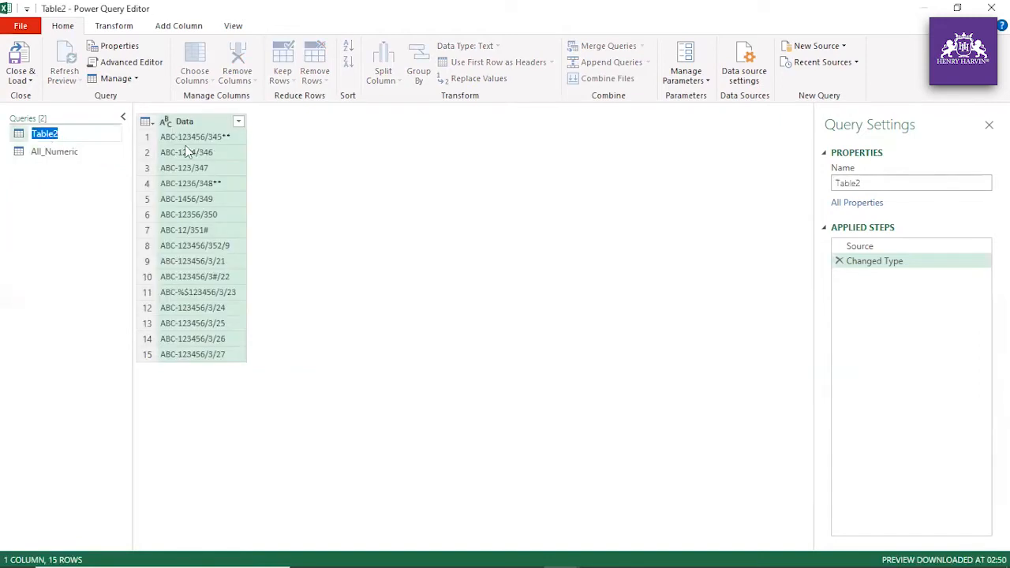
right_click(63, 156)
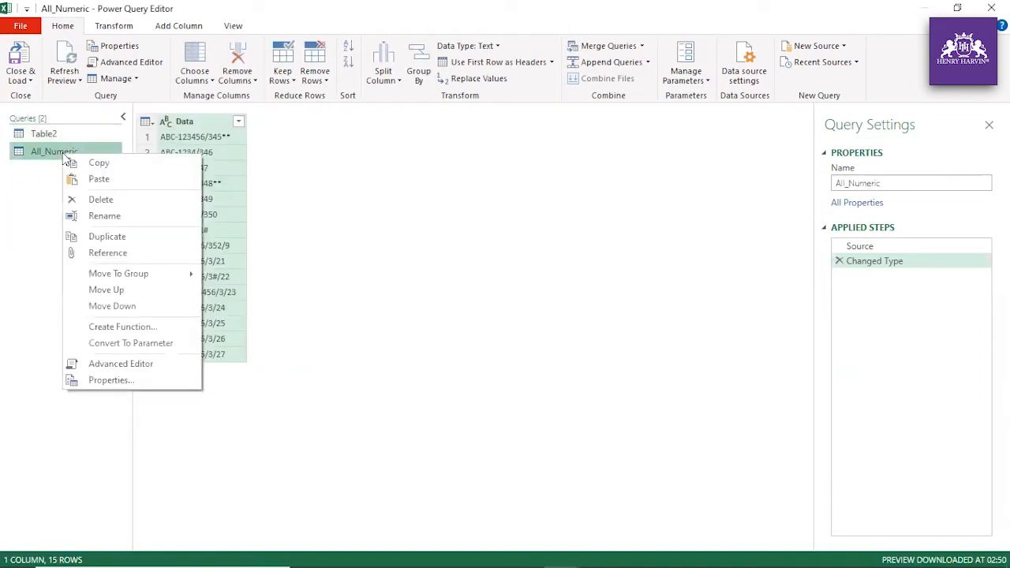
click(93, 199)
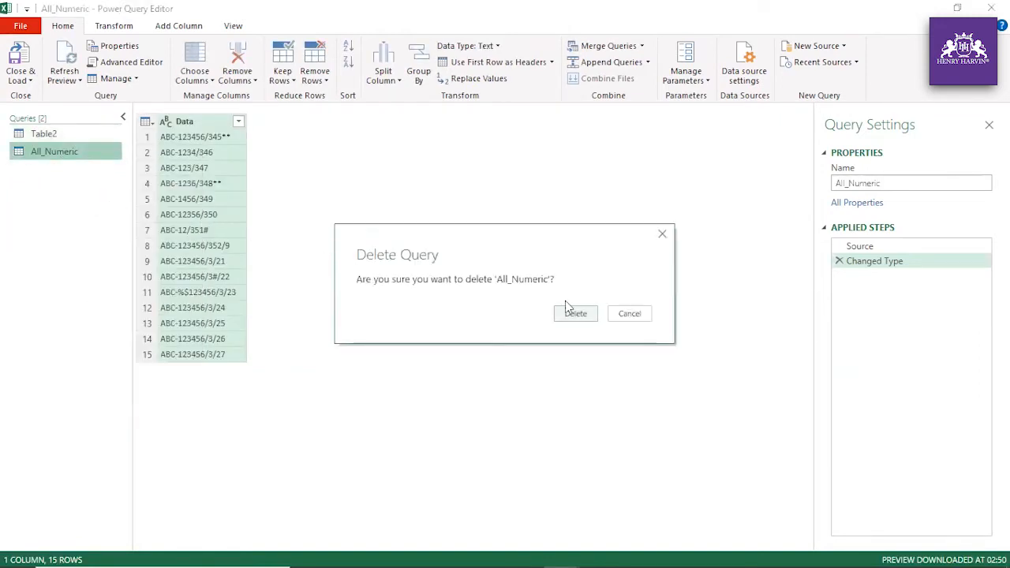
click(570, 313)
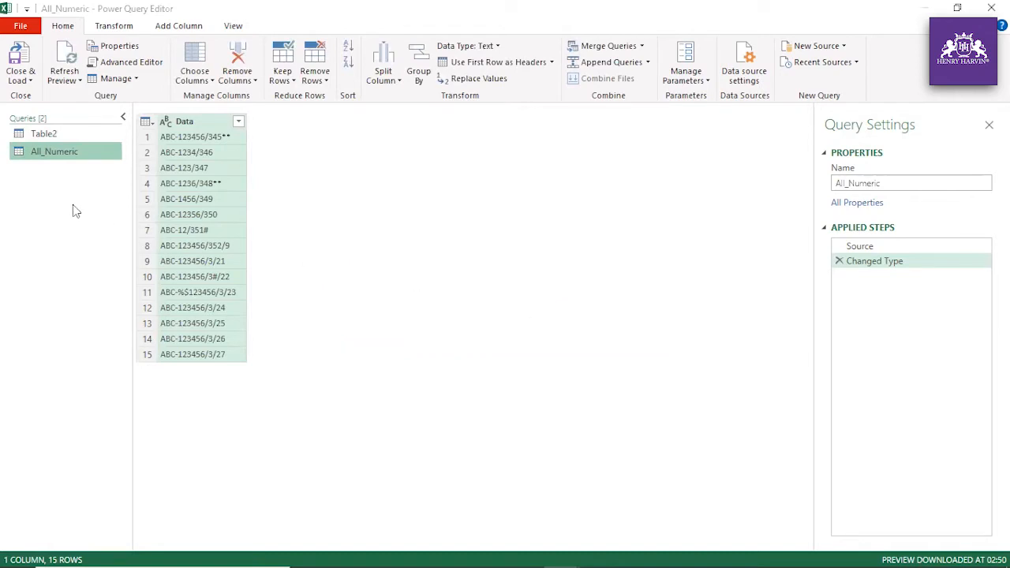
click(56, 139)
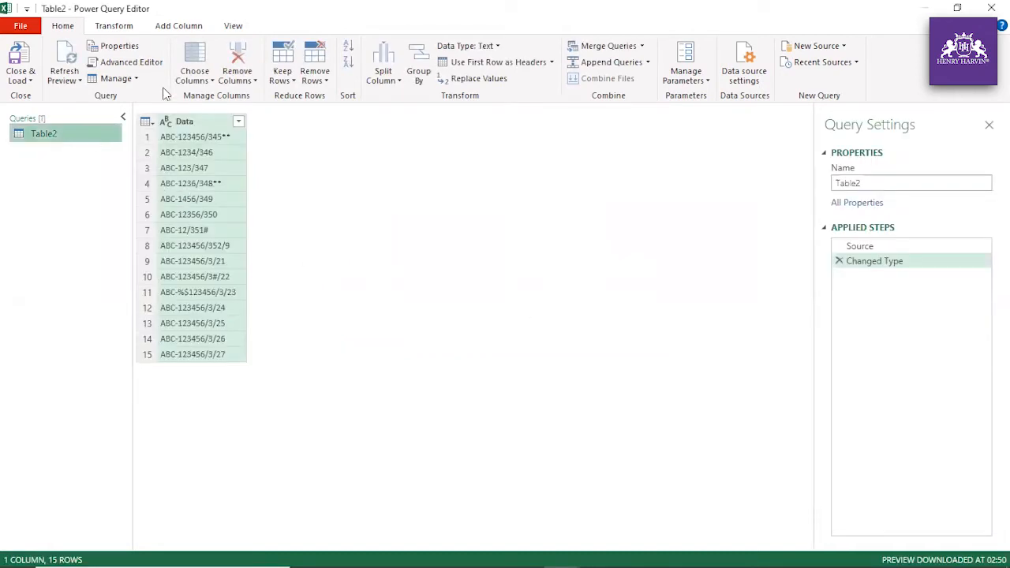
- Start a new custom column in the Table2 query and clear its default name
click(179, 27)
click(85, 79)
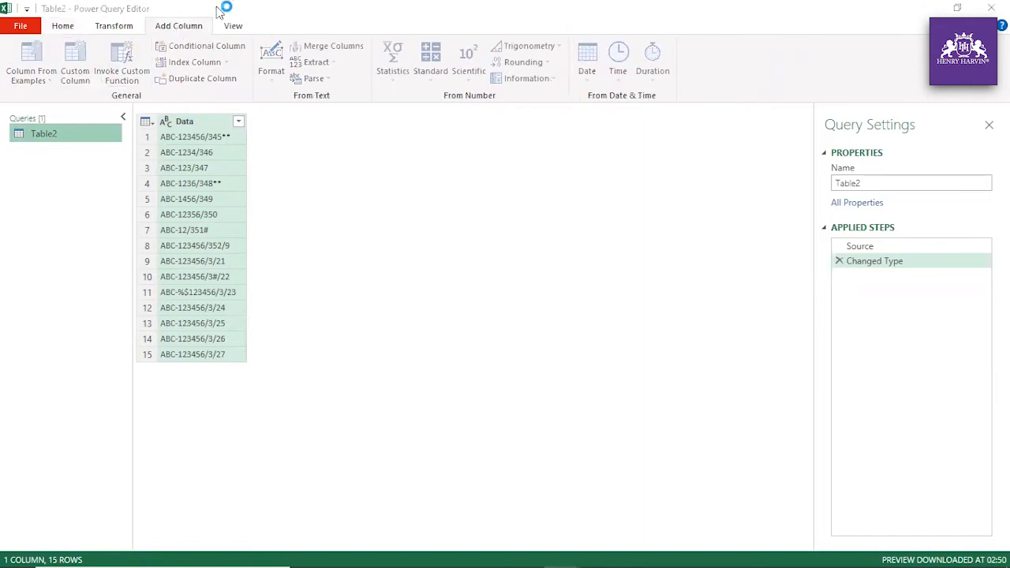
click(359, 202)
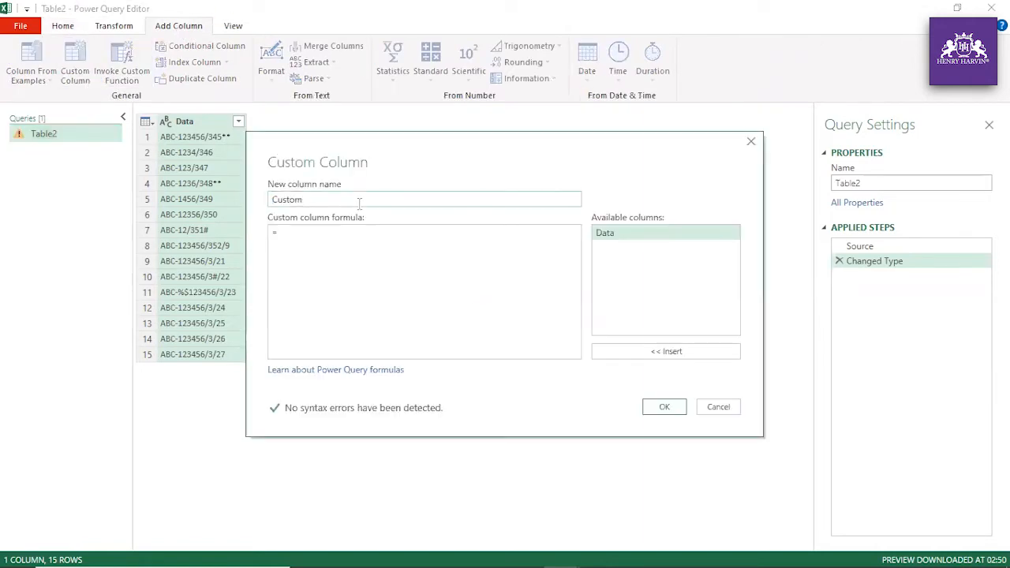
double_click(312, 198)
key(BackSpace)
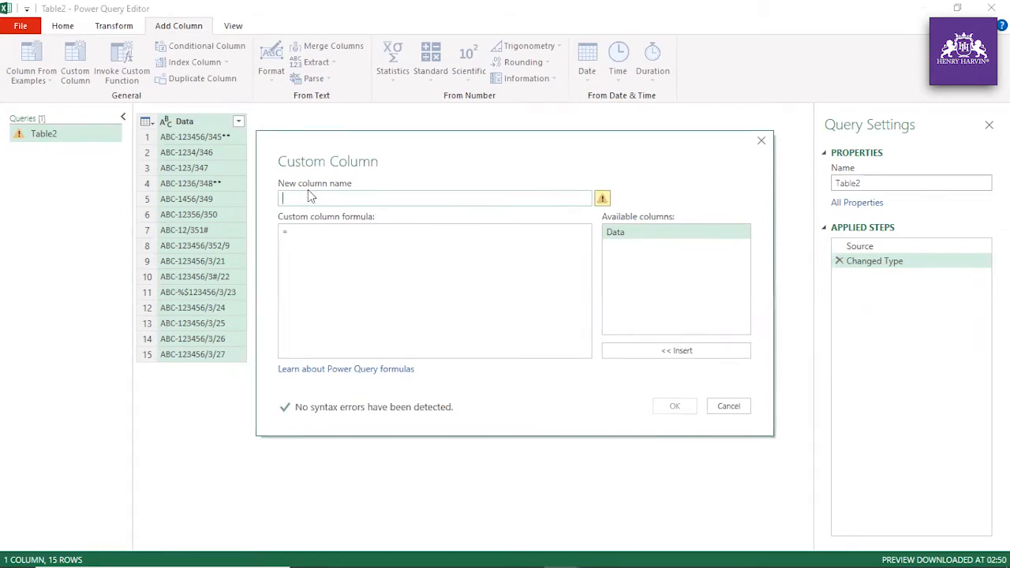
text(All_)
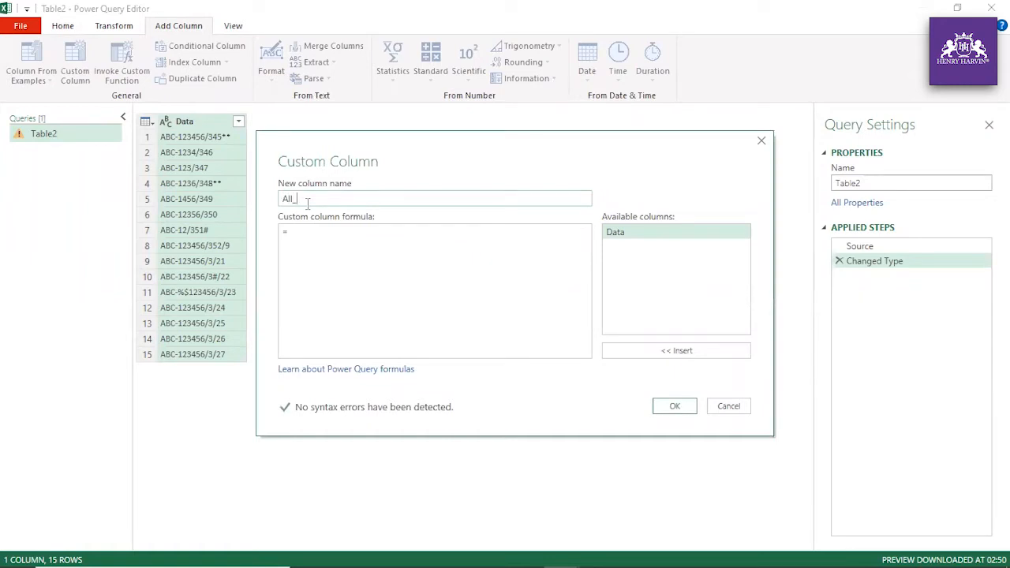
text(Numbe)
key(BackSpace)
key(BackSpace)
key(BackSpace)
key(BackSpace)
key(BackSpace)
key(BackSpace)
key(BackSpace)
key(BackSpace)
key(BackSpace)
- Name the new custom column Extract_num
text(Extract_num)
drag(362, 197, 273, 205)
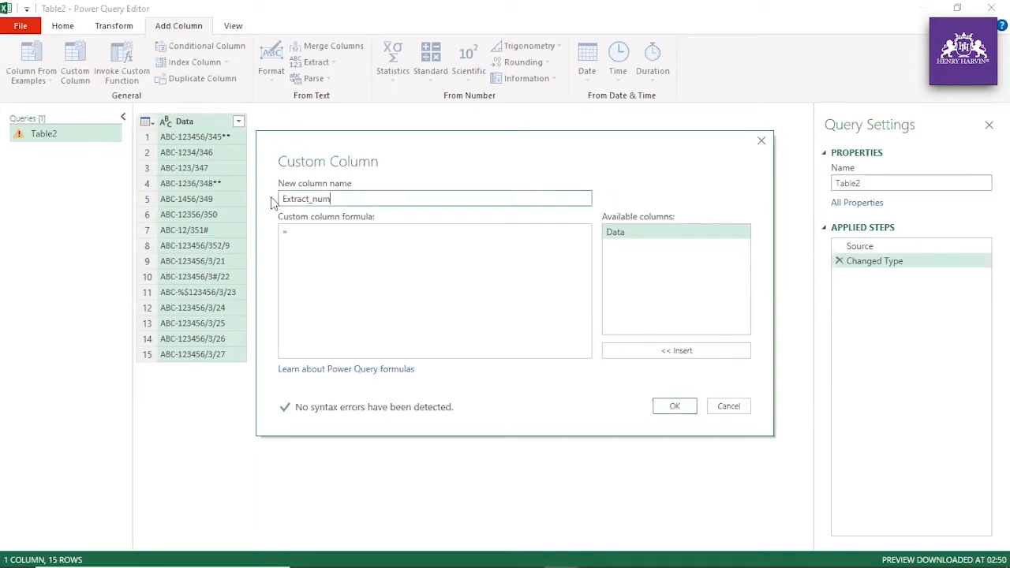
- Begin the Extract_num column formula with Text.Select([Data], using a capital S in Select
click(299, 232)
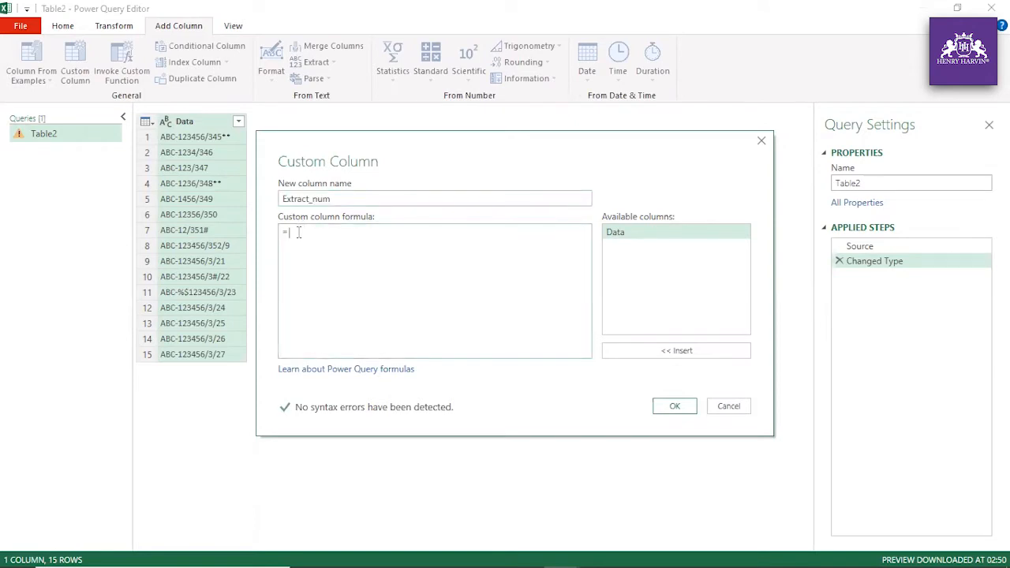
text(Text.Select()
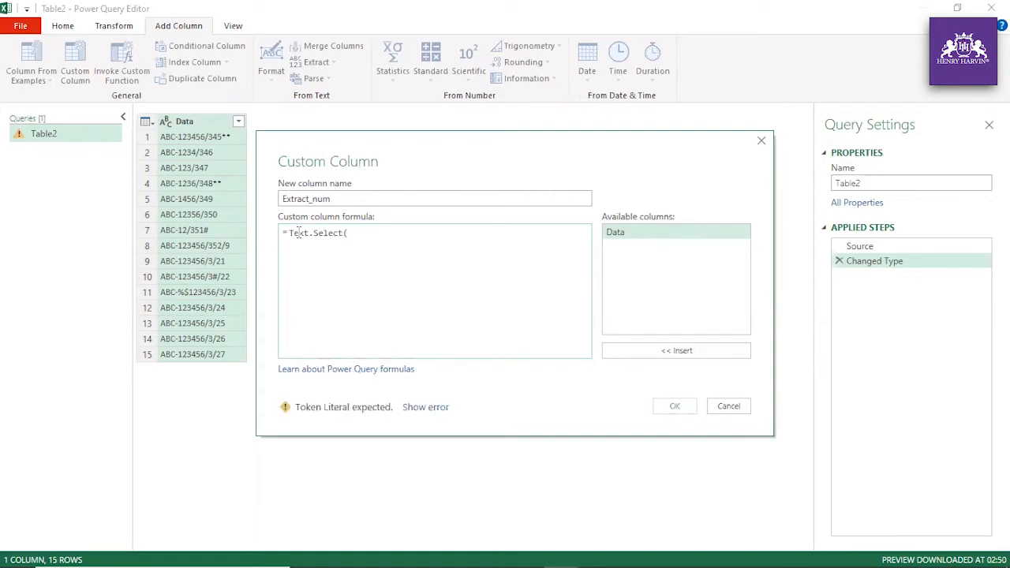
key(BackSpace)
key(BackSpace)
key(BackSpace)
key(BackSpace)
key(BackSpace)
key(BackSpace)
key(BackSpace)
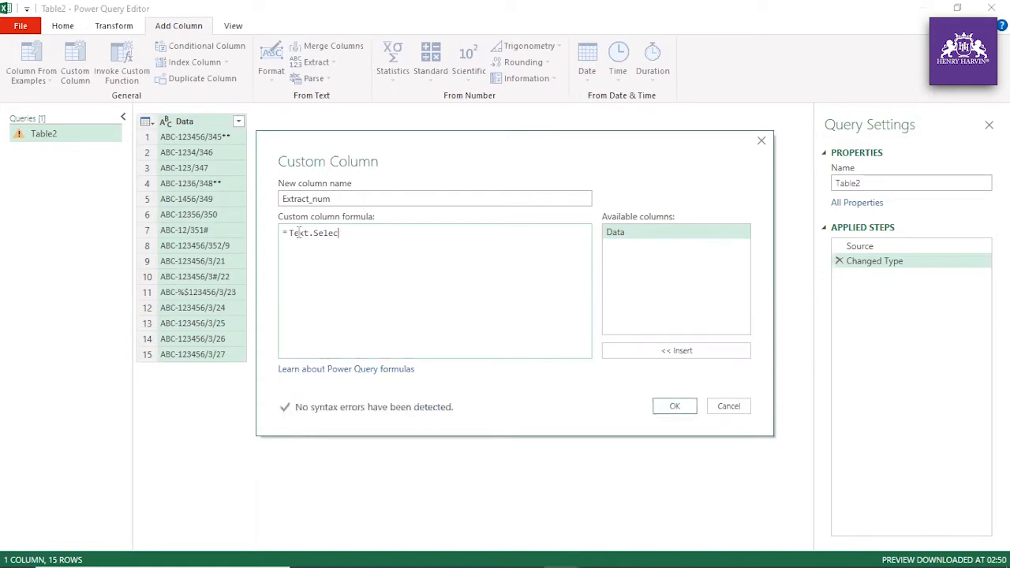
text(select()
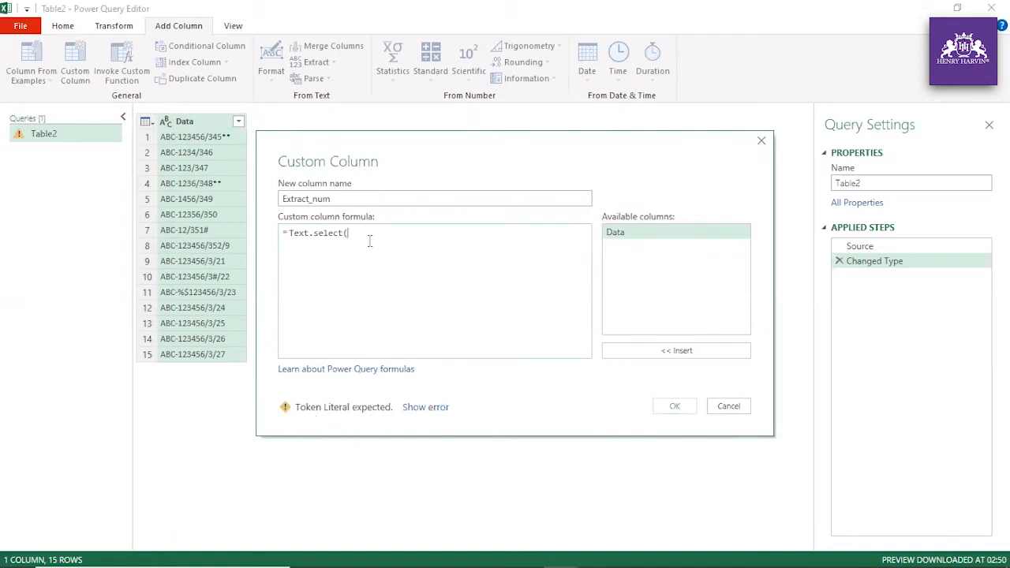
double_click(611, 235)
click(318, 235)
key(BackSpace)
text(S)
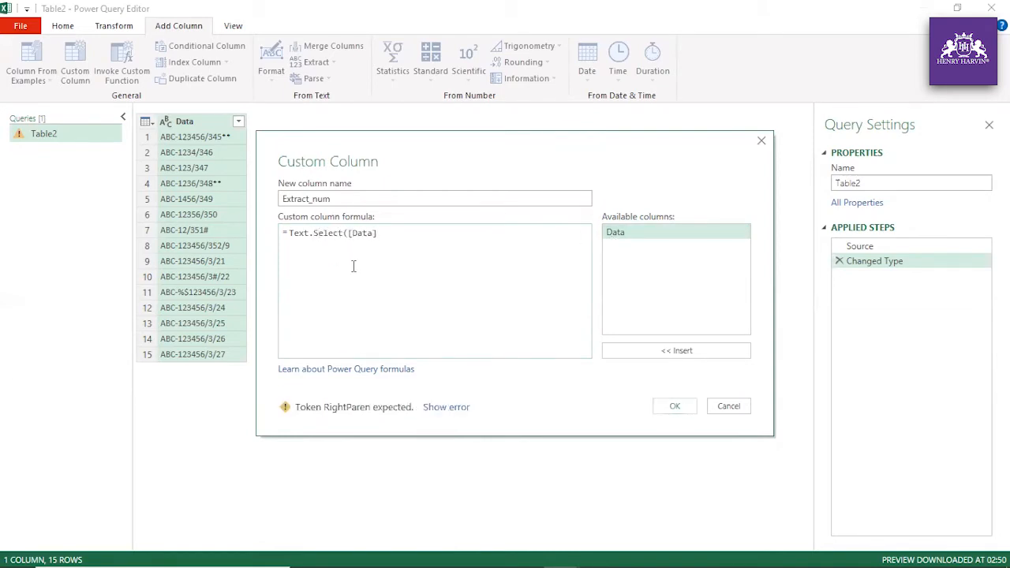
- Complete the formula as Text.Select([Data],{"0".."9"}) and create the Extract_num column
click(393, 234)
text(, )
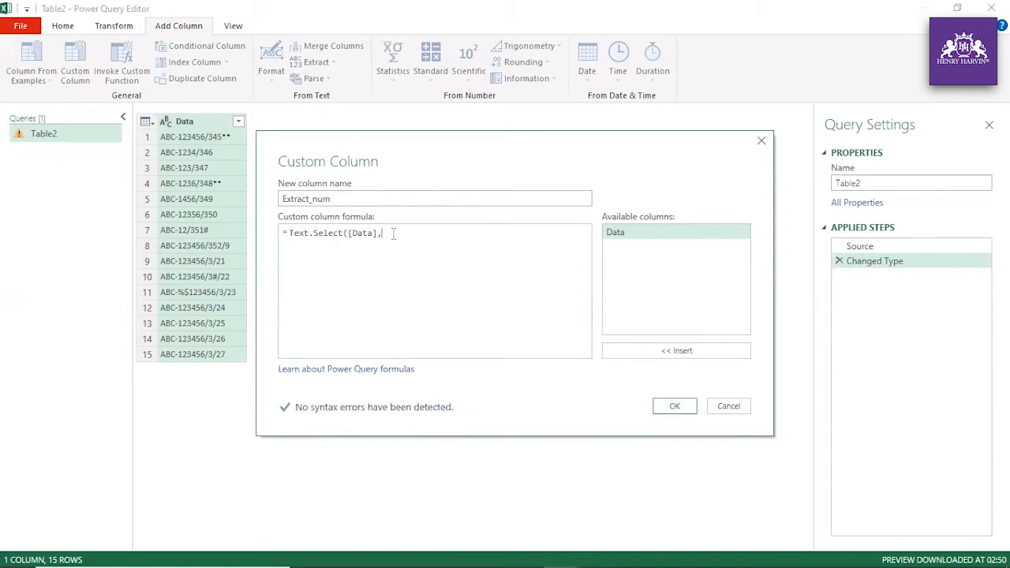
text({)
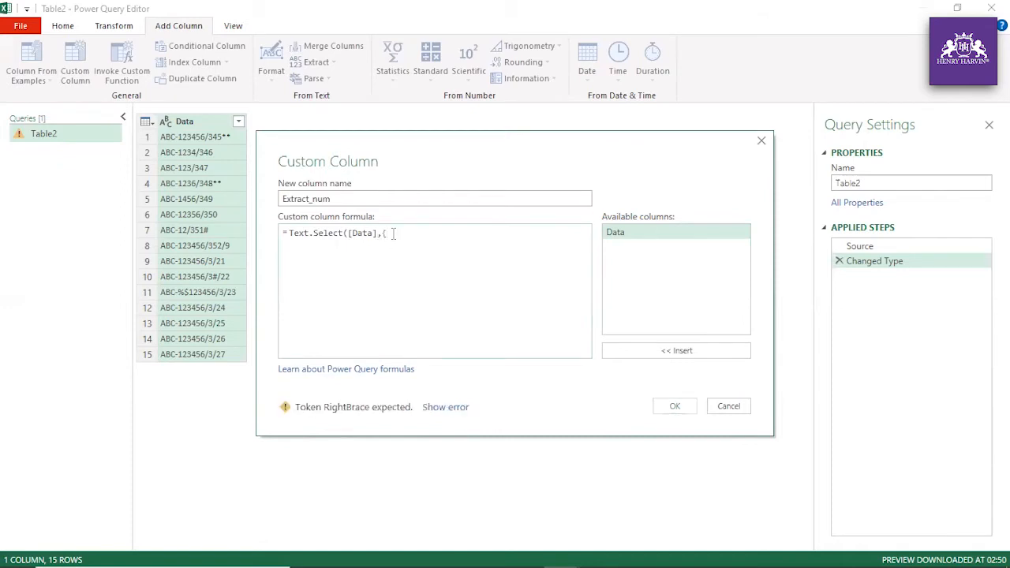
text(""0)
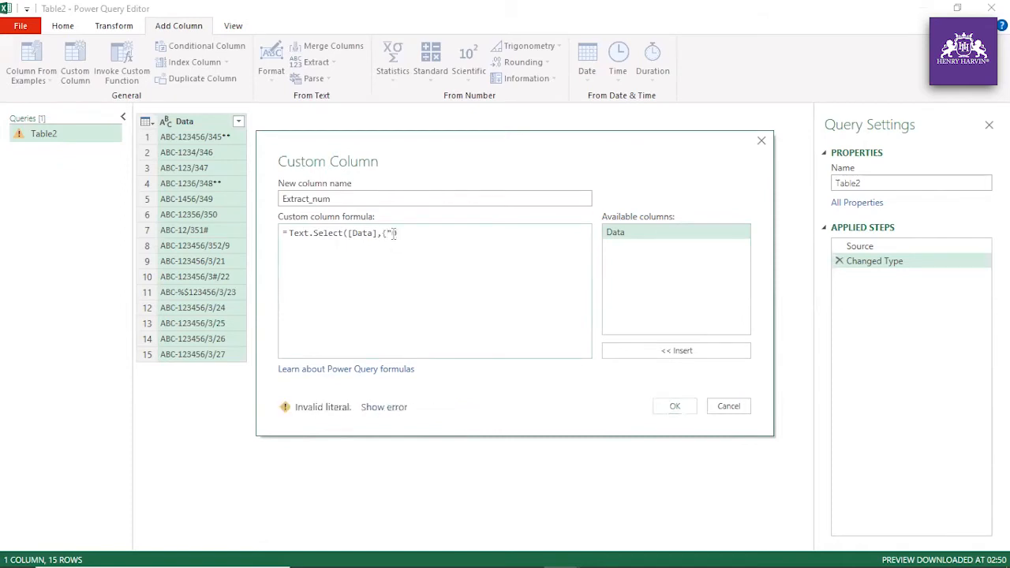
text(.."")
text("})
text())
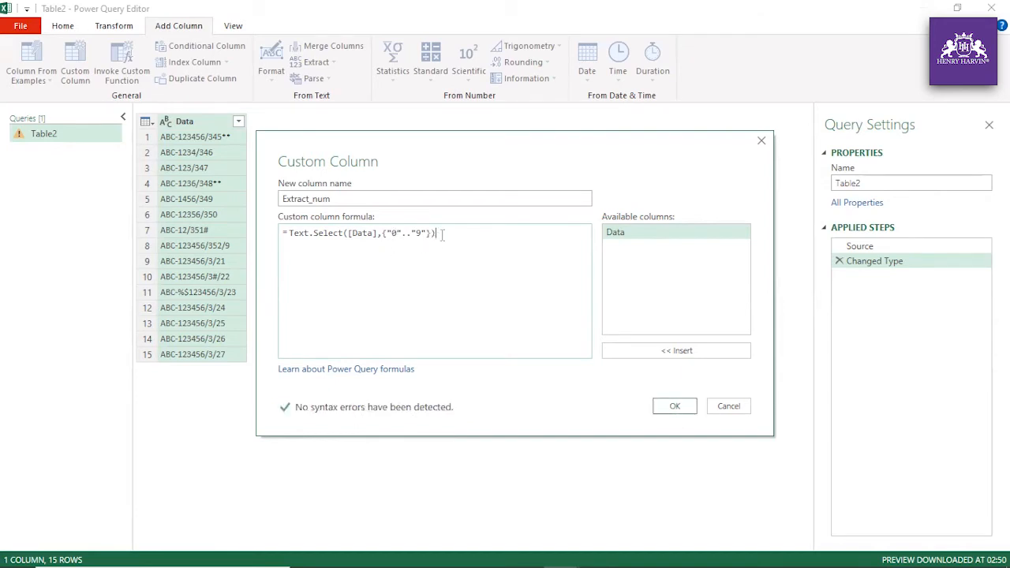
click(675, 406)
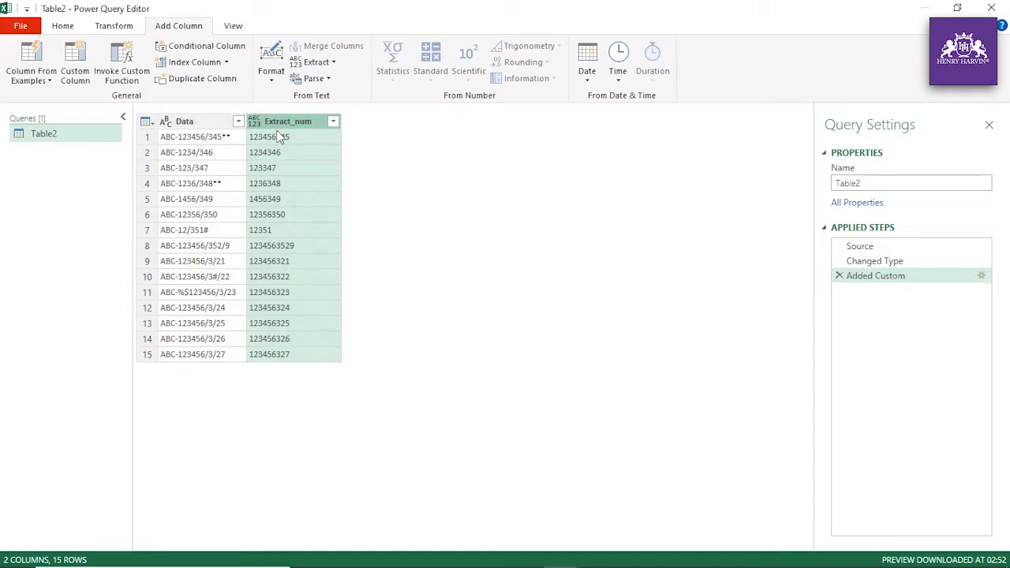
- Remove the Extract_num column from the Table2 query
click(59, 132)
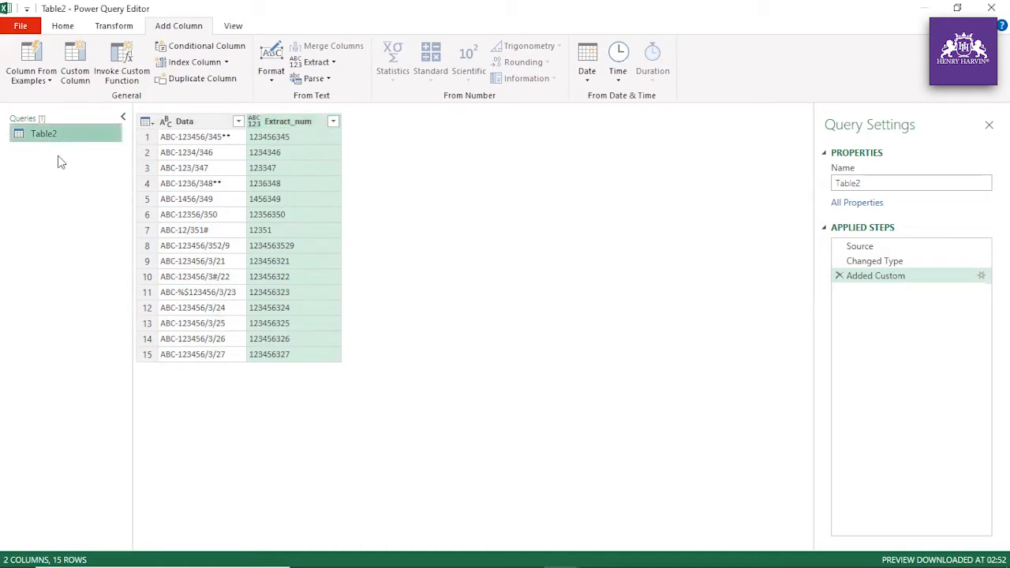
right_click(274, 123)
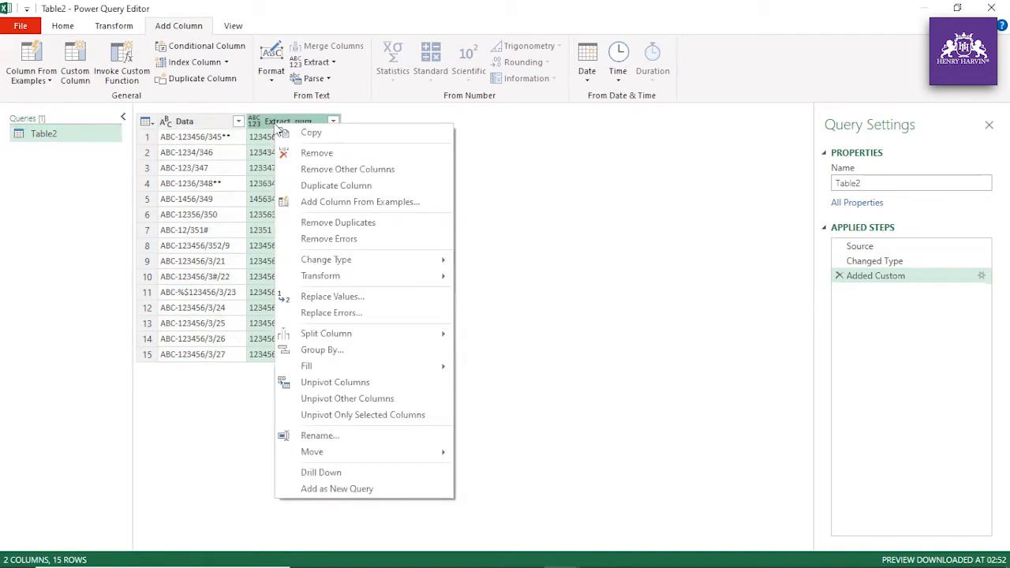
click(326, 152)
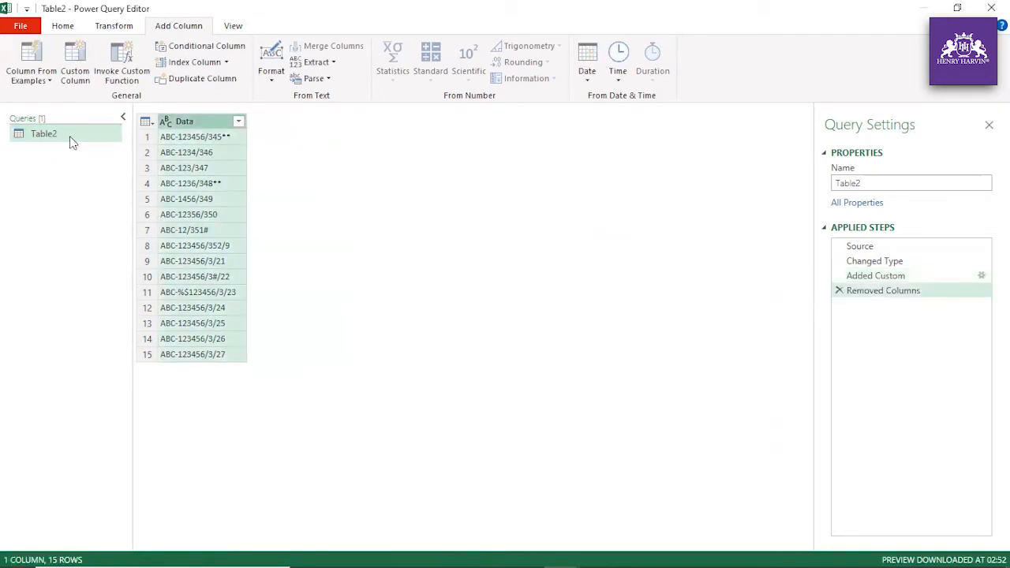
- Make a copy of the Table2 query and rename the copy All_numeric
click(70, 137)
key(ctrl+v)
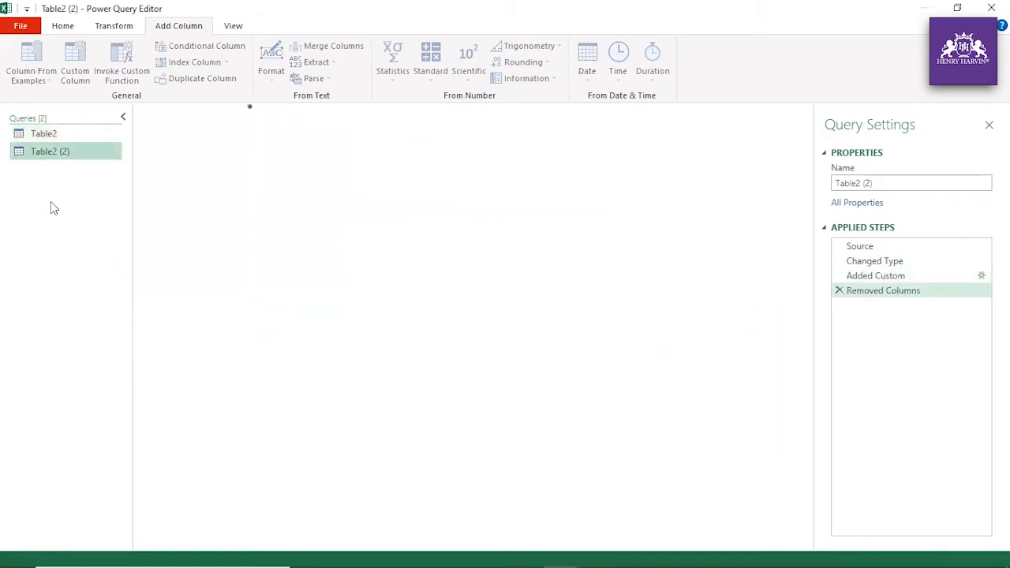
right_click(68, 151)
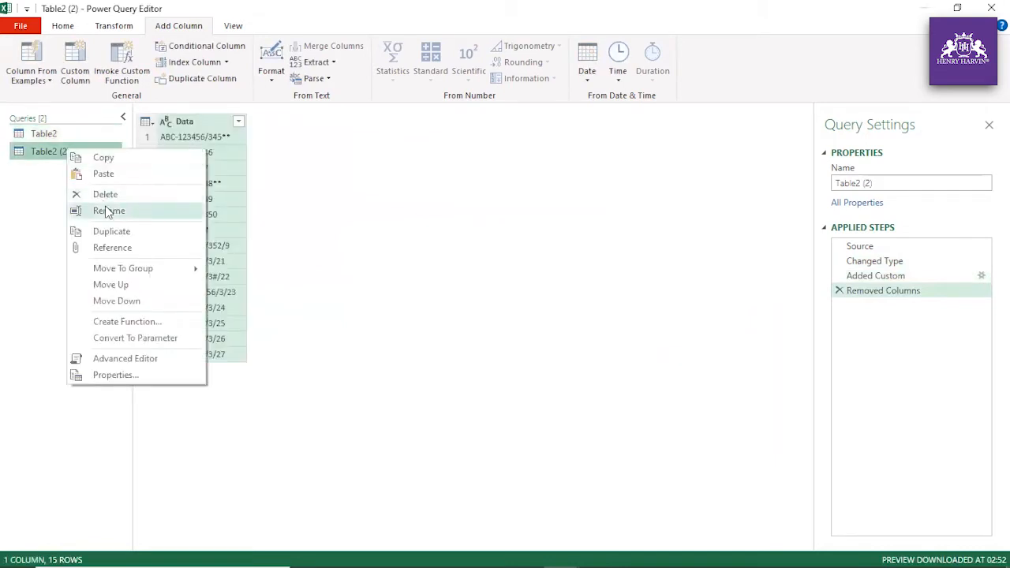
click(108, 211)
text(All)
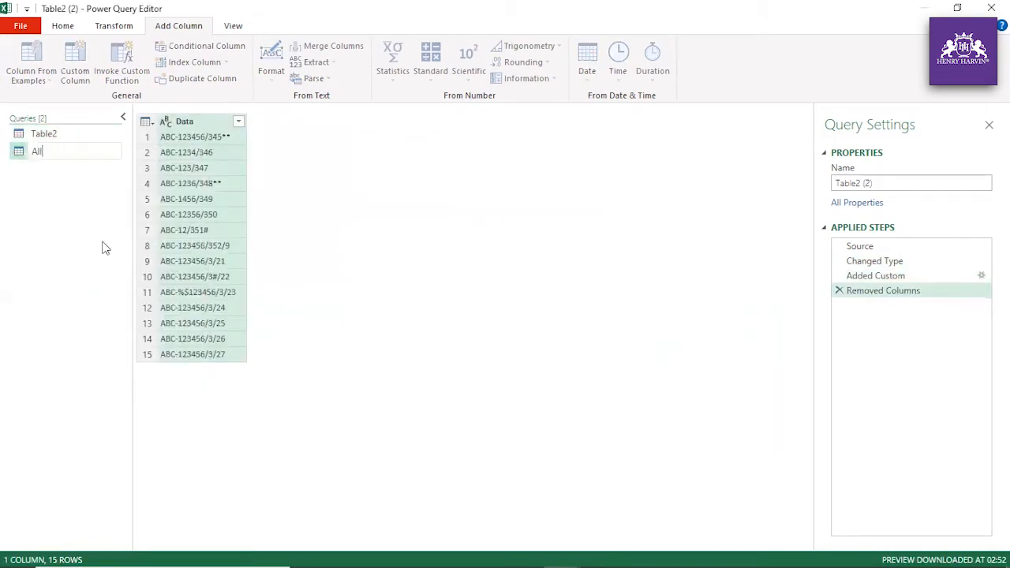
text(_numeric)
key(Return)
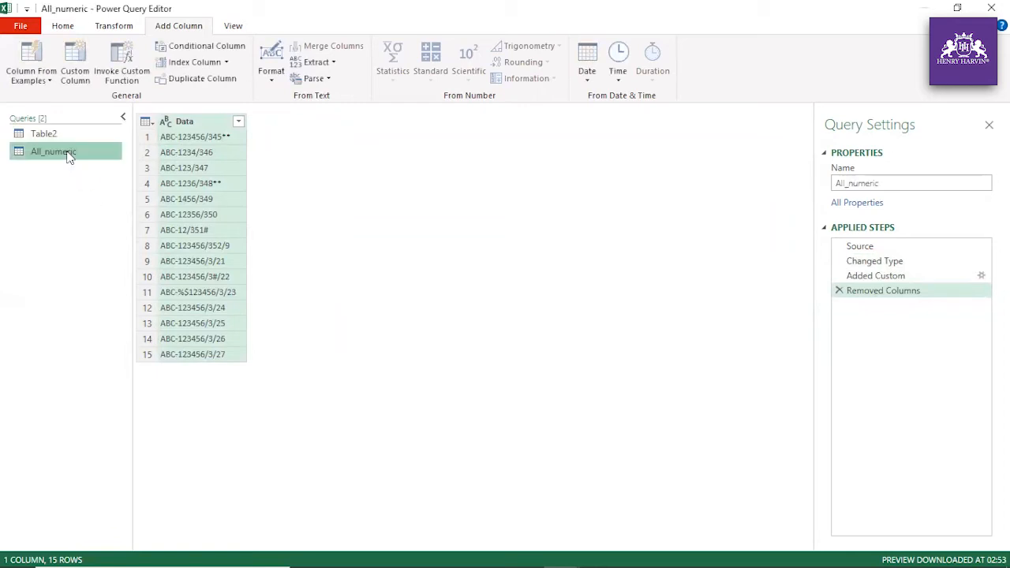
- Open the All_numeric query's code in the Advanced Editor and delete all of it
right_click(69, 157)
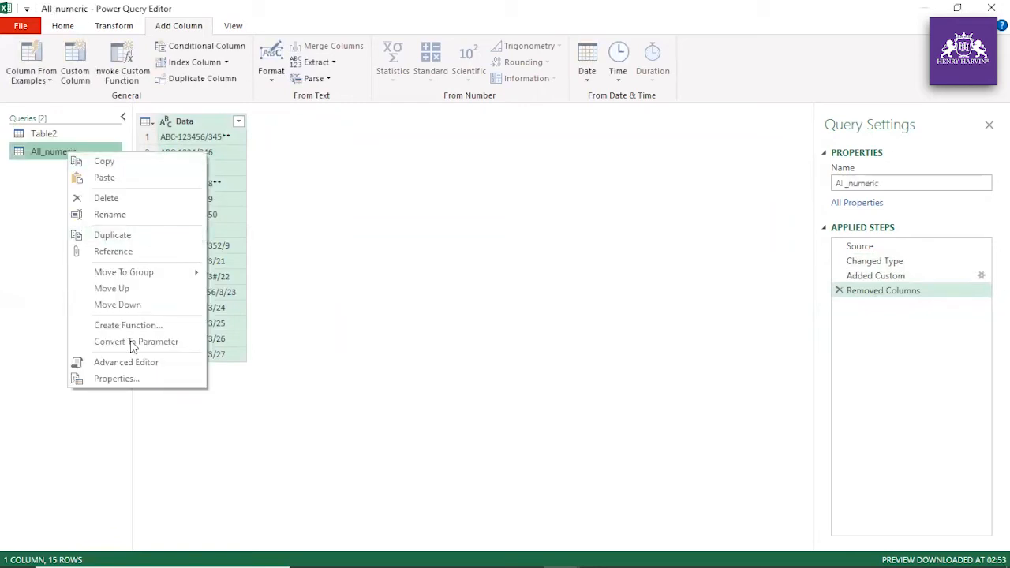
click(130, 364)
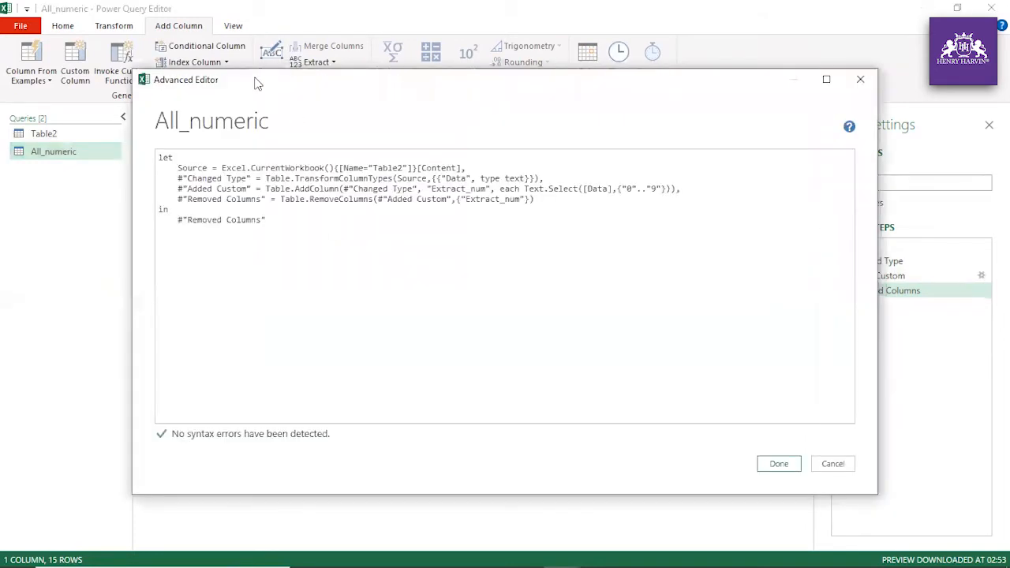
drag(471, 241, 282, 166)
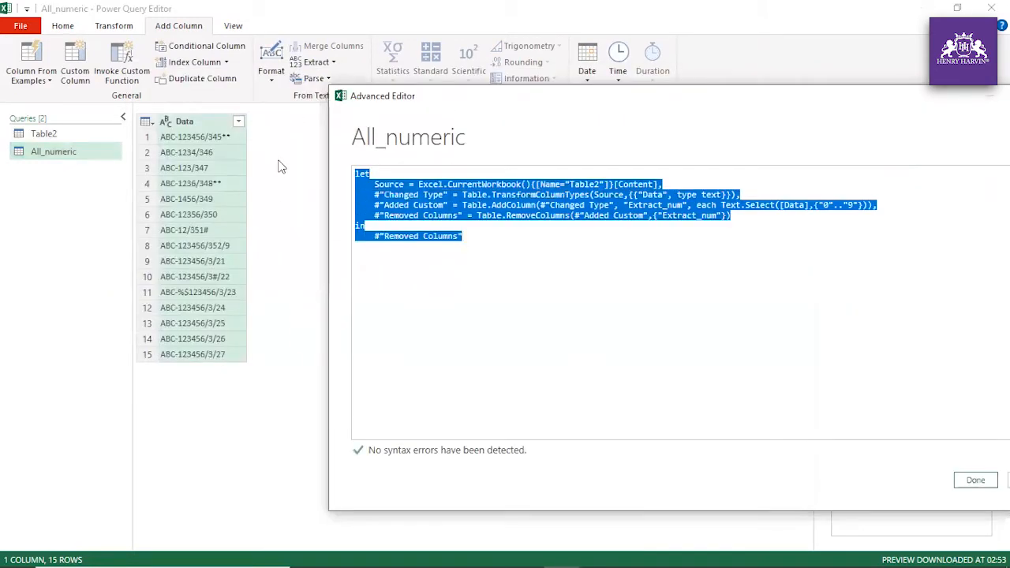
key(BackSpace)
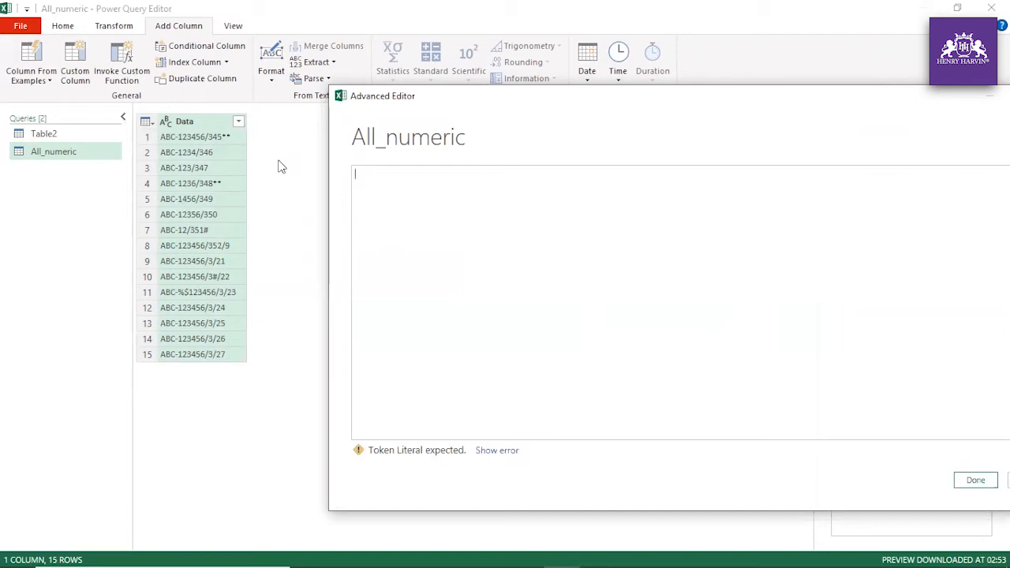
- Write the function header (Data as text)=> followed by a let line in the All_numeric code
text([Data)
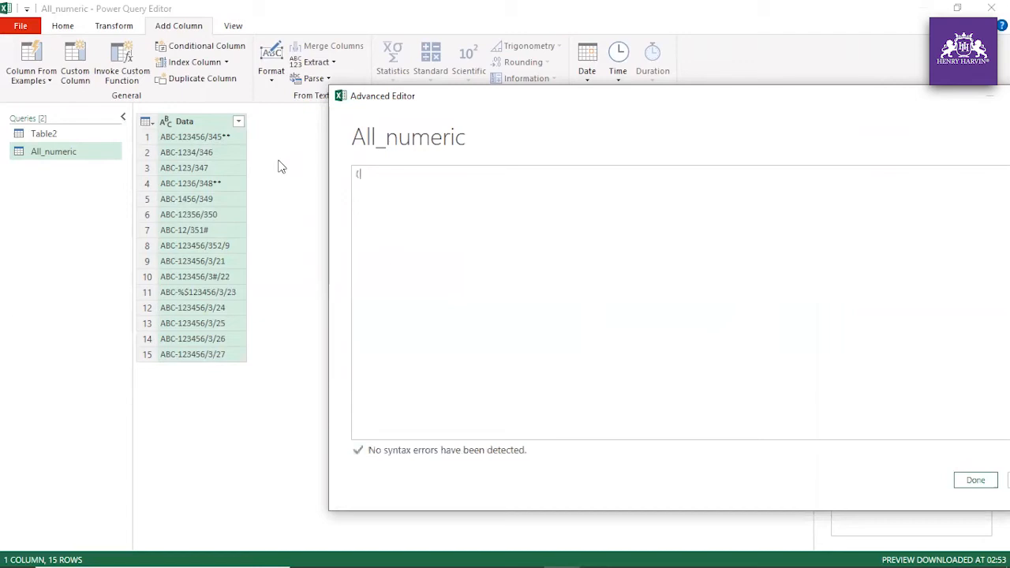
text( as text))
text(=>)
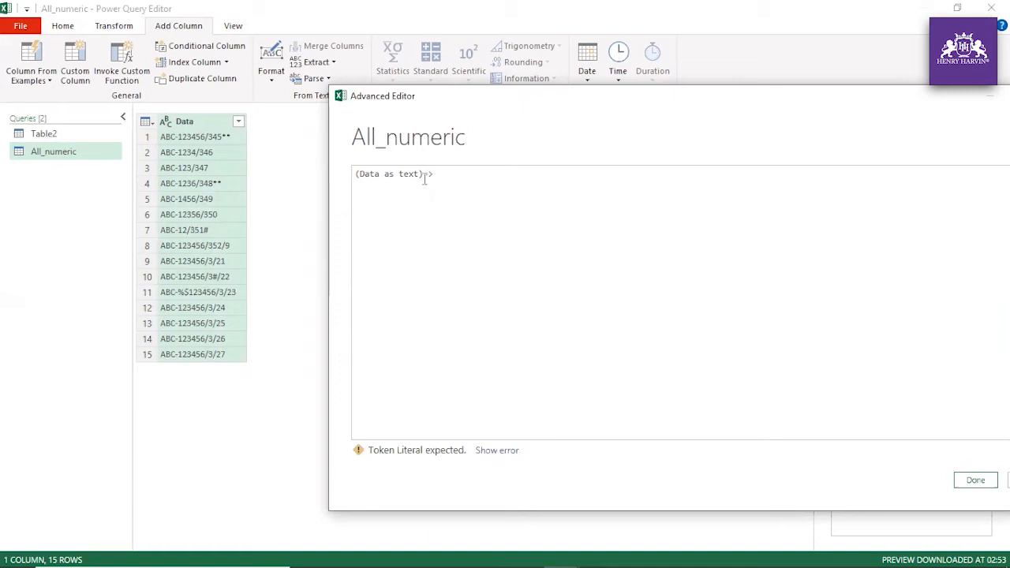
double_click(426, 177)
click(445, 176)
key(Return)
text(let)
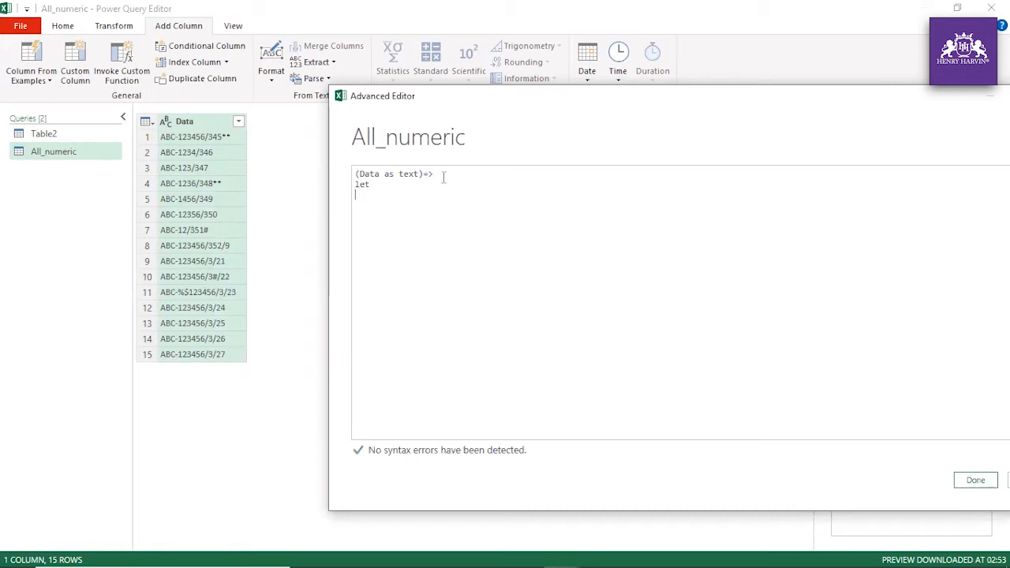
key(Return)
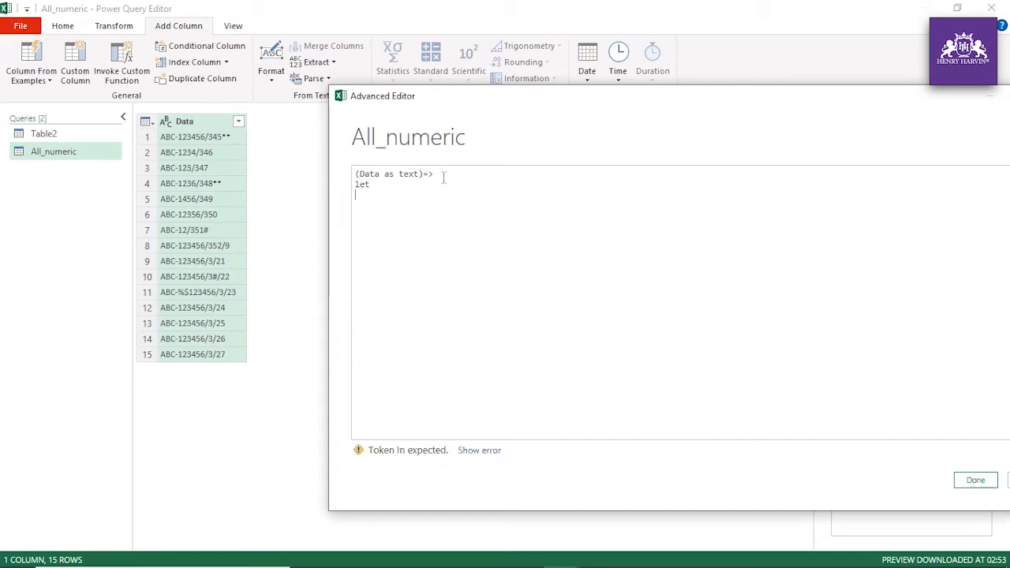
- Define x=Text.Select(Data,{"0".."9"}) in the function body and finish with in and x on separate lines
text(x=)
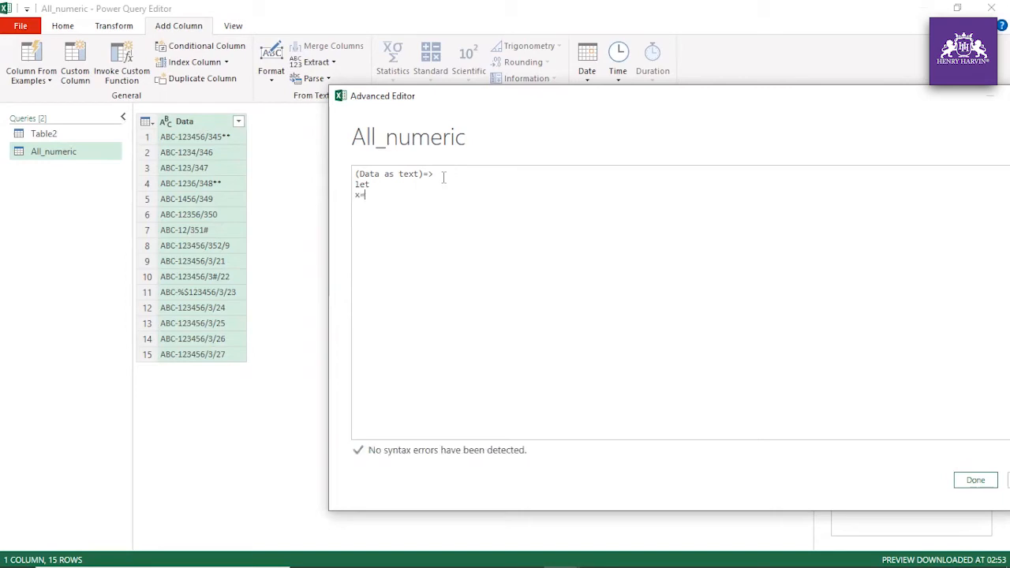
text(Text.Select(Data,{"0".."9"}))
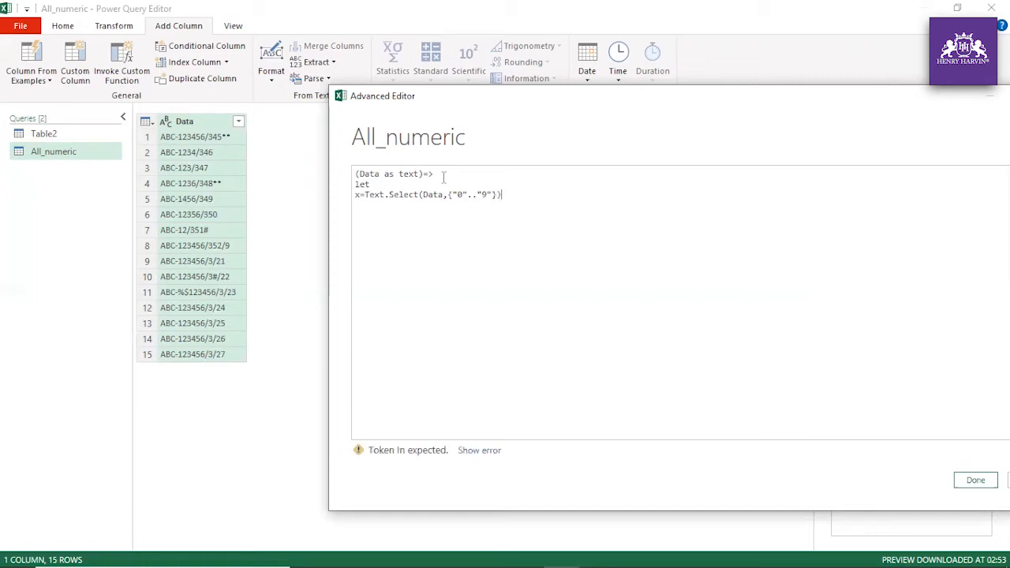
key(Return)
text(i)
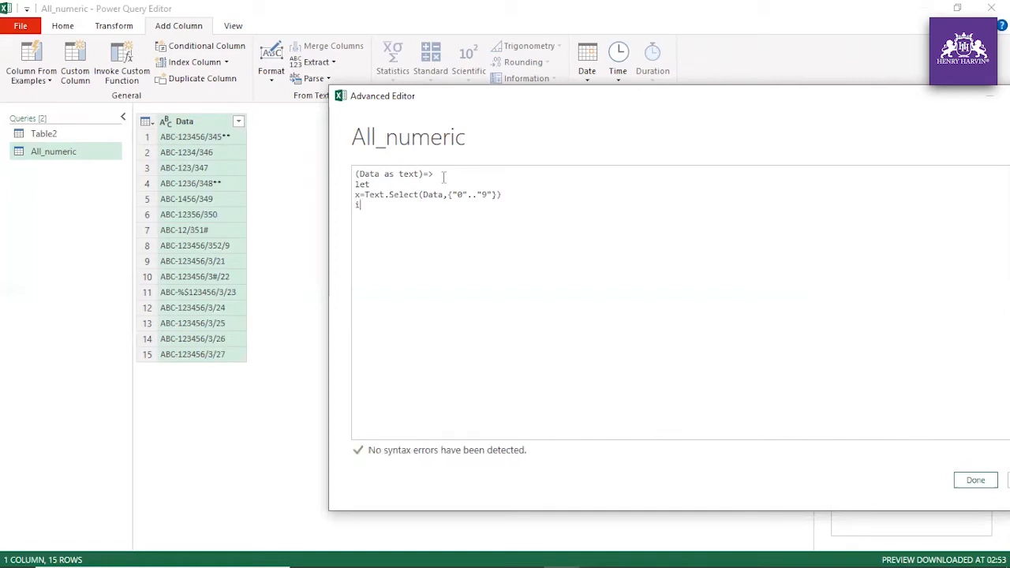
text(n x)
- Review the All_numeric function code line by line, from the Data parameter to the returned x
drag(408, 98, 298, 93)
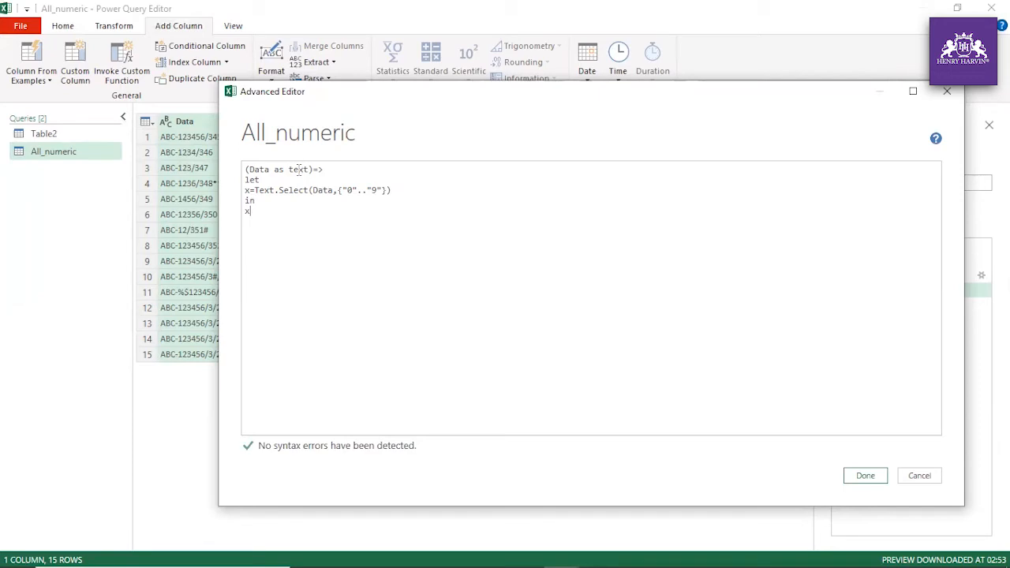
mouse_move(271, 169)
mouse_down()
mouse_move(250, 169)
mouse_move(308, 169)
mouse_move(287, 169)
mouse_up()
click(294, 169)
triple_click(295, 169)
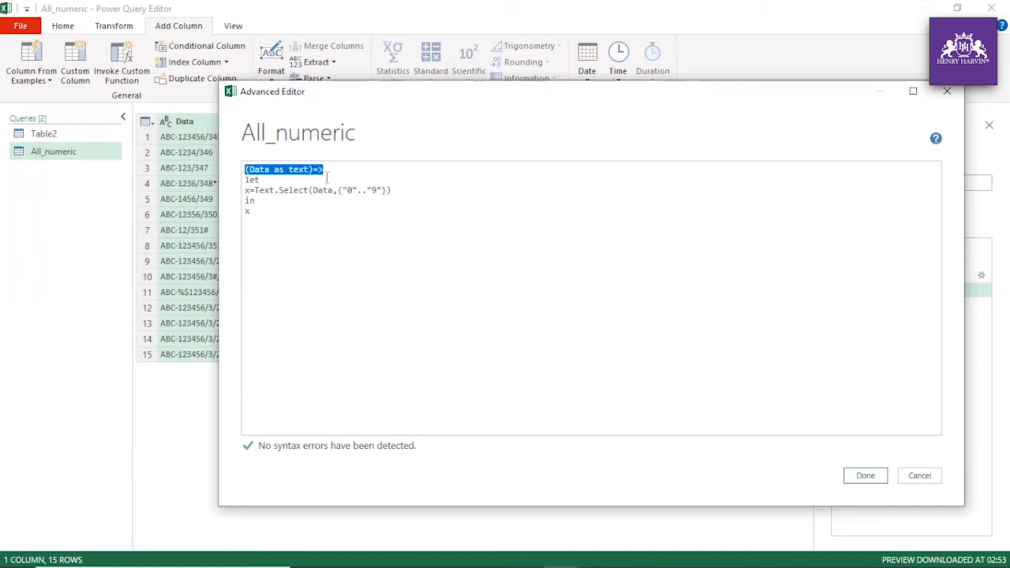
click(263, 196)
mouse_move(246, 181)
mouse_down()
mouse_move(267, 182)
mouse_move(245, 180)
mouse_up()
click(261, 180)
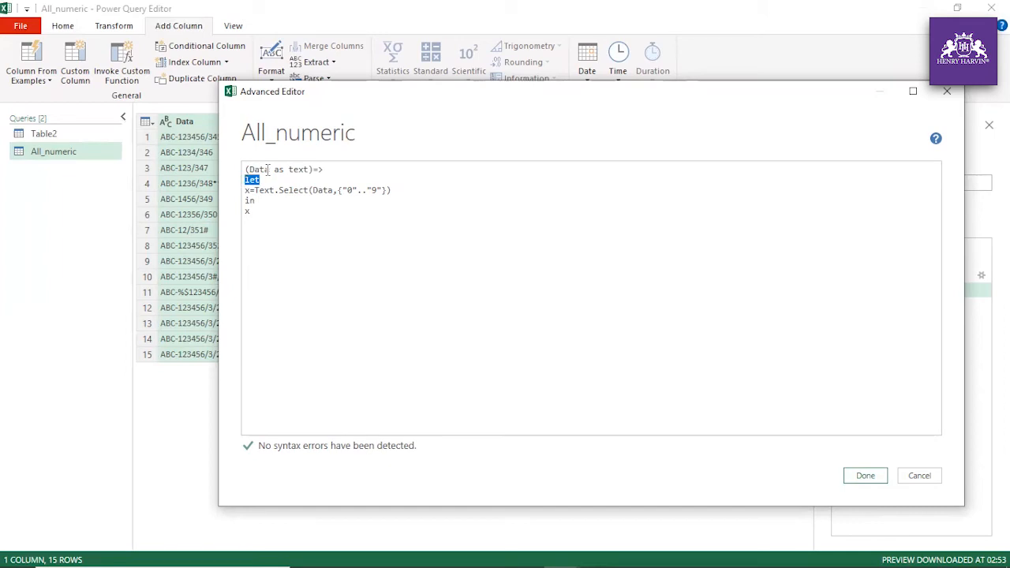
click(262, 181)
drag(253, 190, 391, 190)
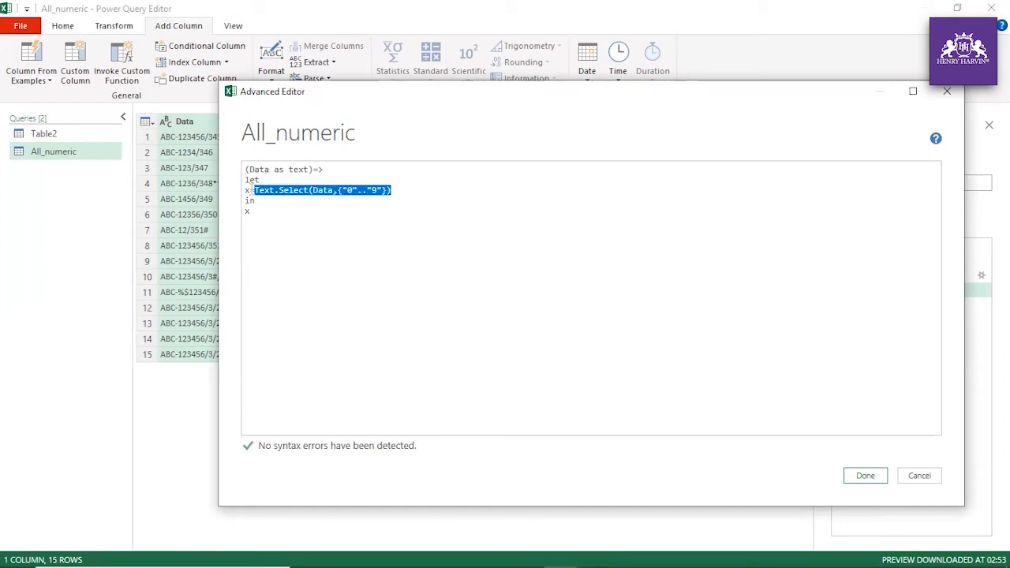
click(249, 191)
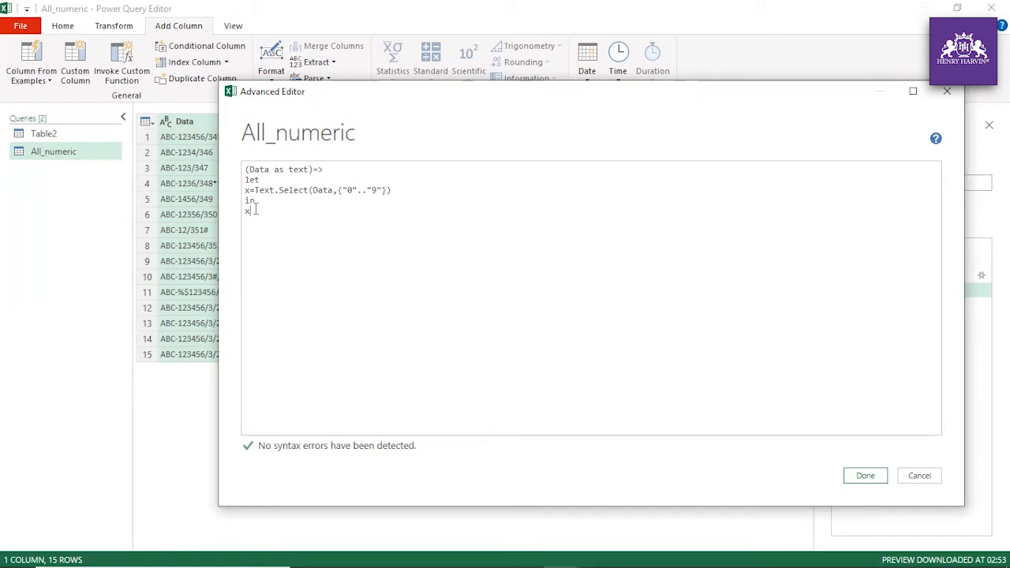
drag(243, 201, 269, 201)
click(257, 210)
double_click(247, 211)
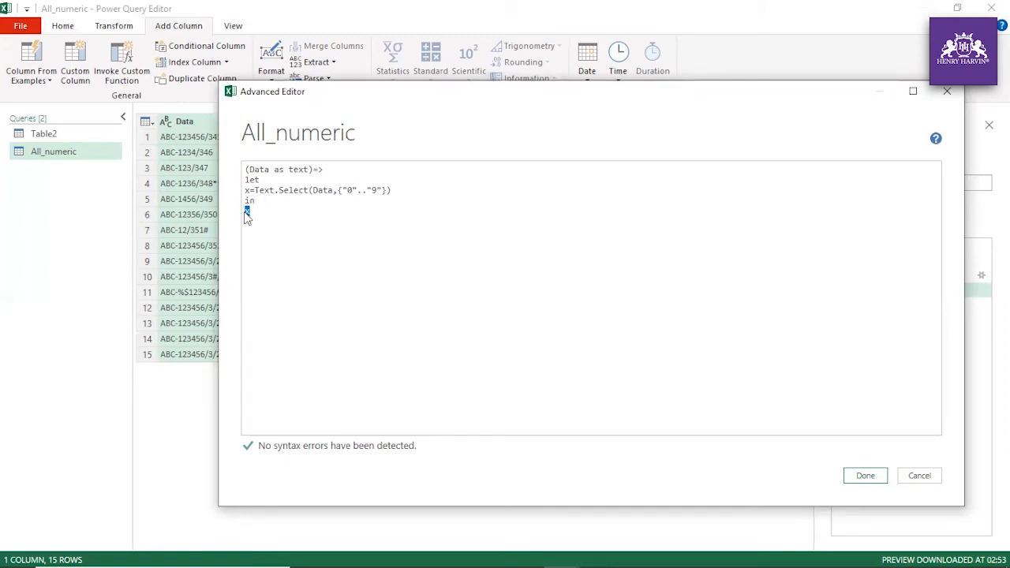
- Apply the edited code to turn the All_numeric query into a custom function
click(258, 218)
click(862, 477)
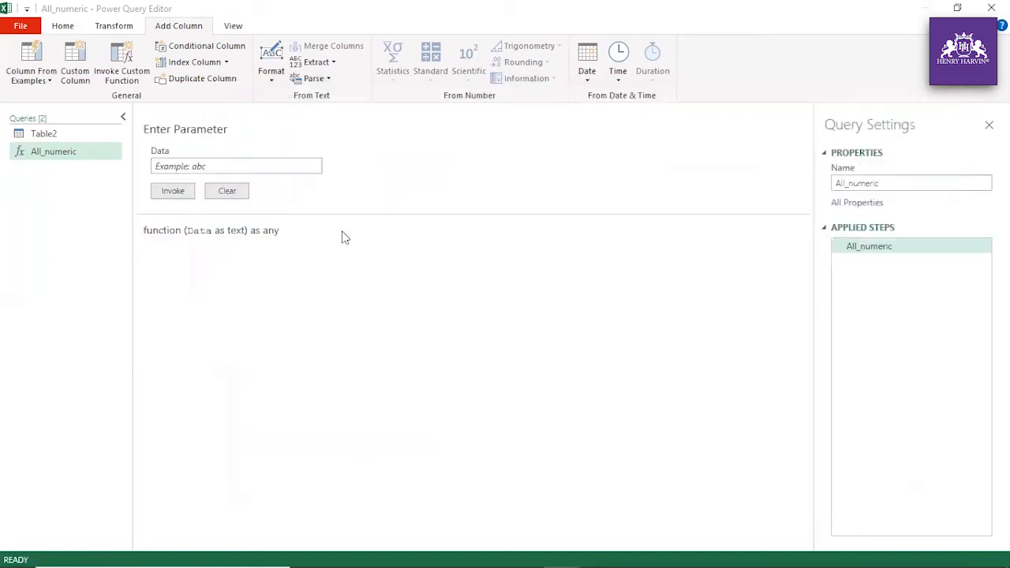
- Add a custom column named Numbers to the Table2 query with the formula =All_numeric([Data])
double_click(58, 135)
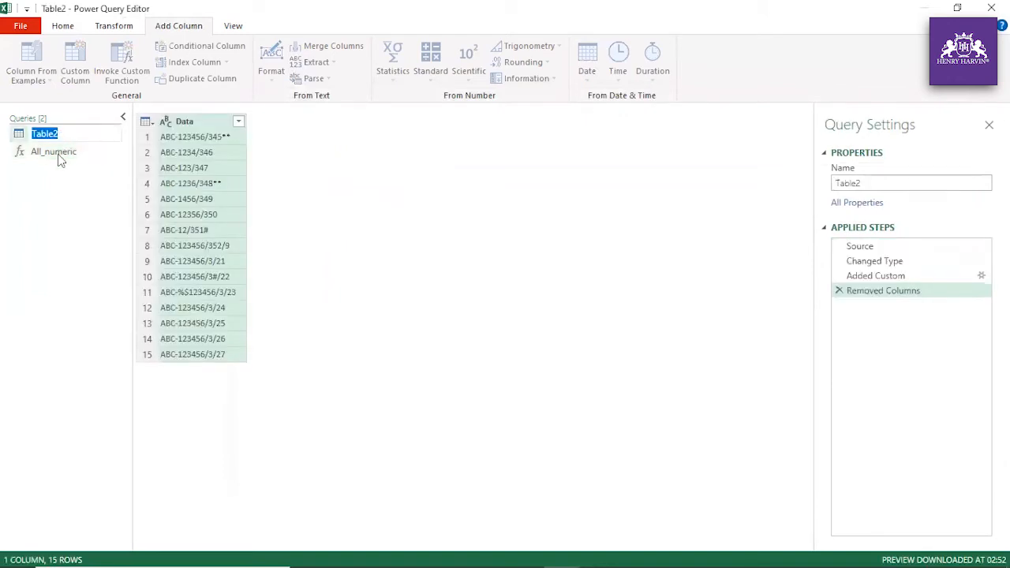
click(104, 198)
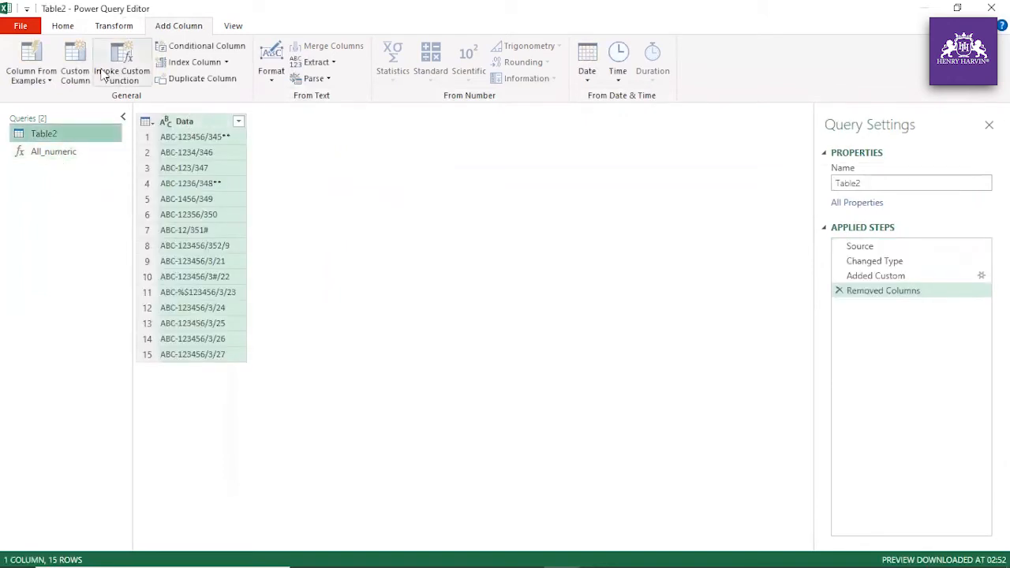
click(76, 75)
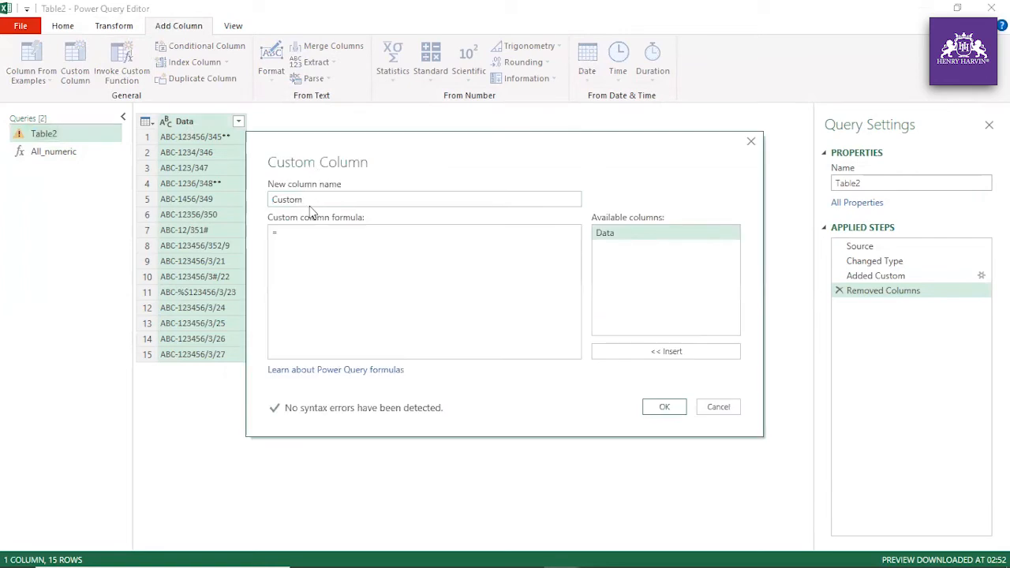
key(BackSpace)
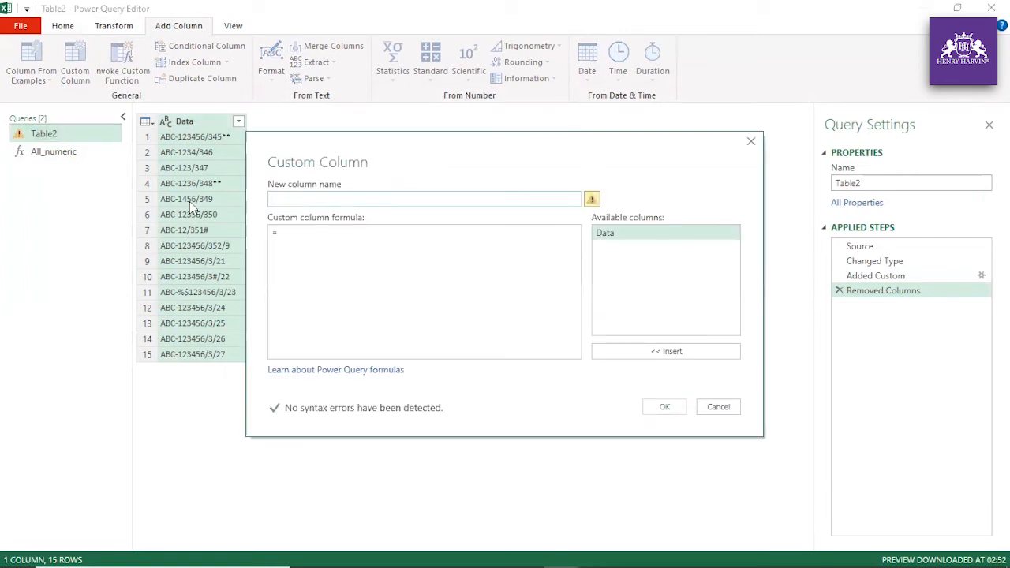
text(Numbers)
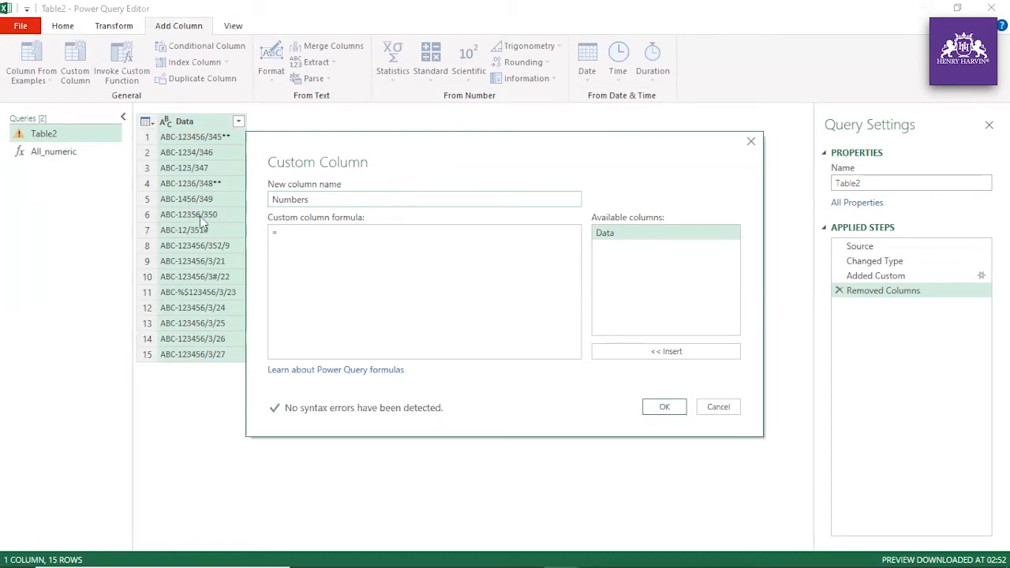
click(278, 239)
text(All_numeric()
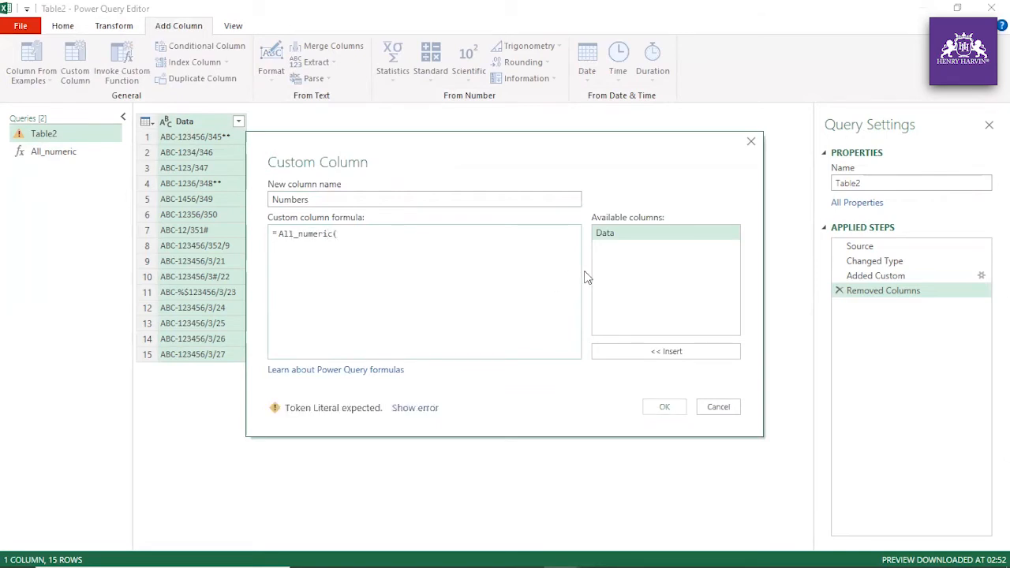
double_click(610, 236)
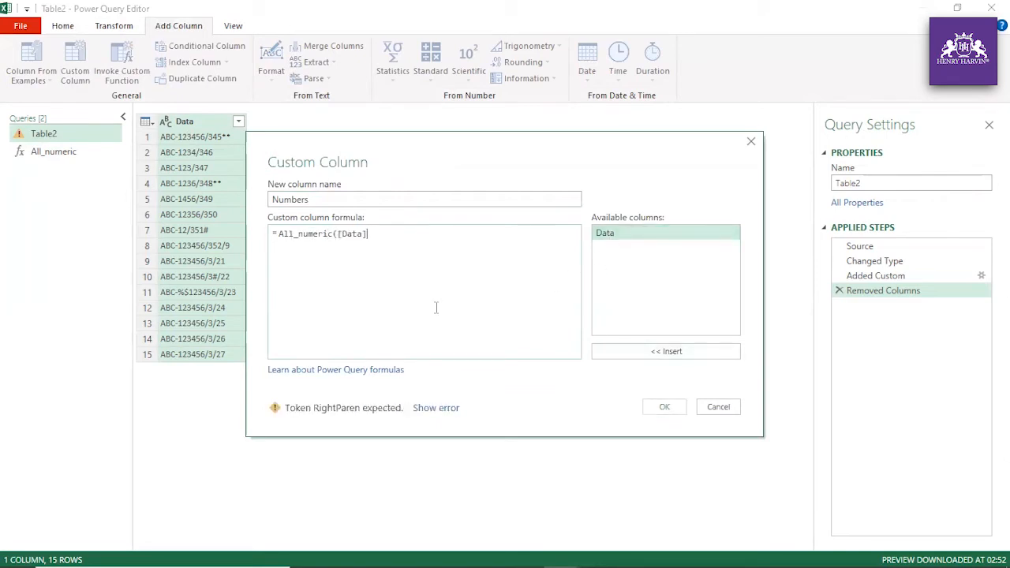
text())
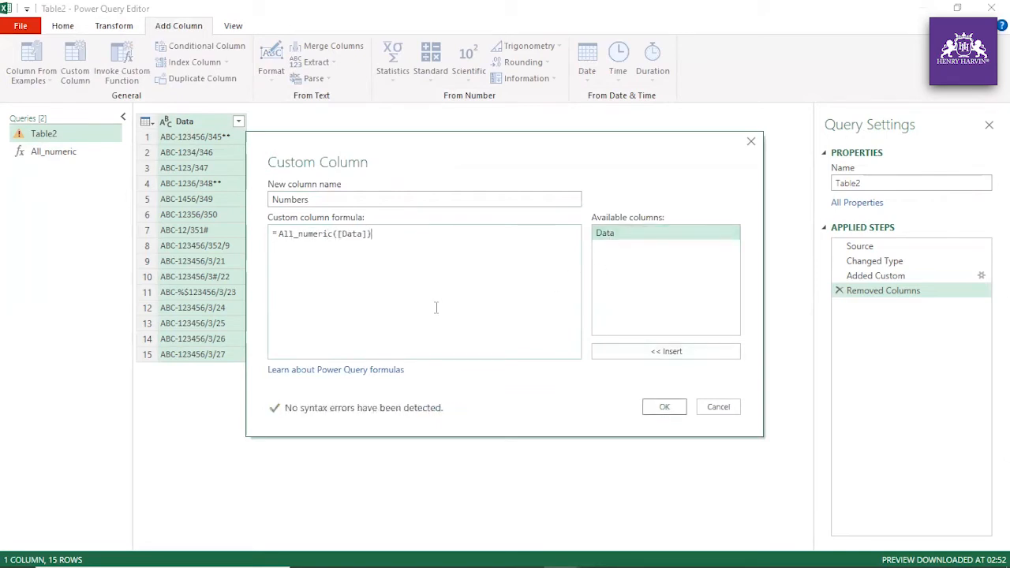
click(664, 407)
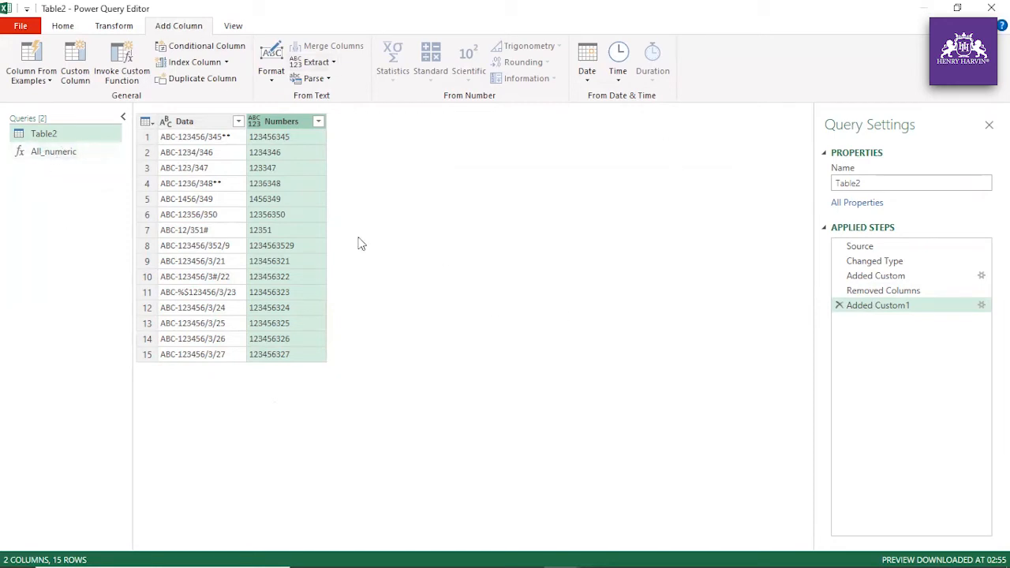
- Close the query editor and keep the changes so the Numbers column loads into the table on Sheet1
click(70, 153)
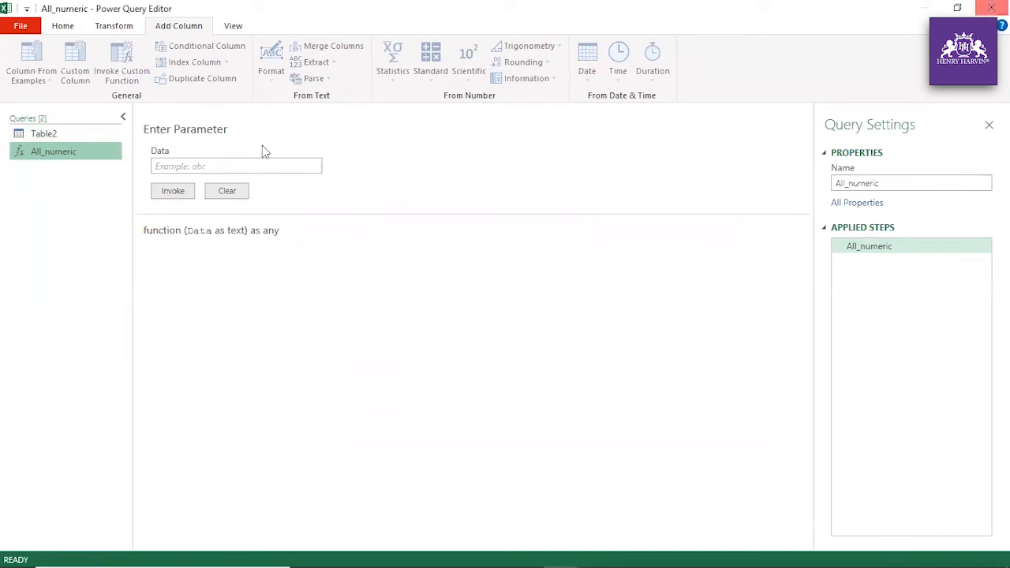
double_click(68, 134)
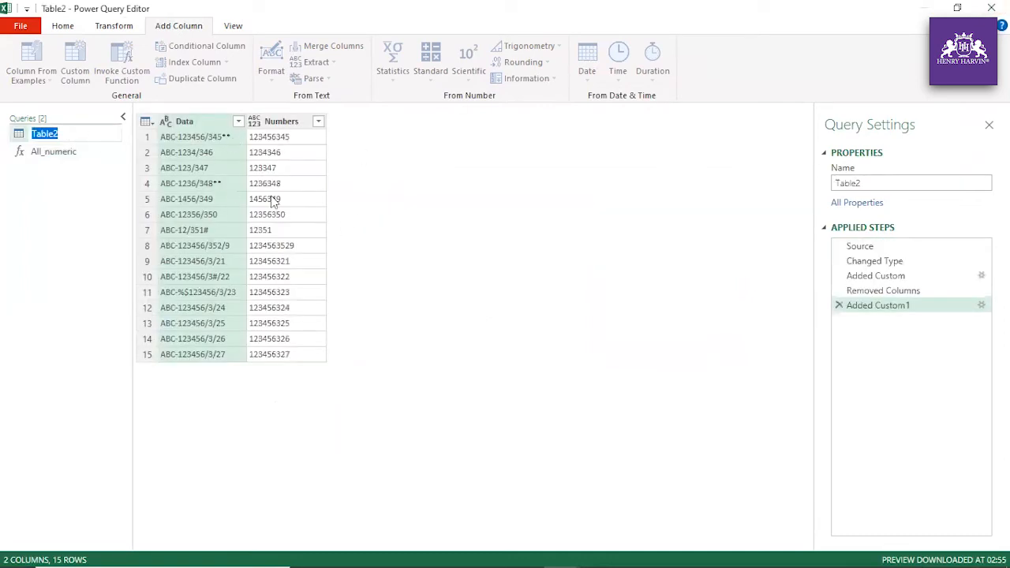
click(992, 7)
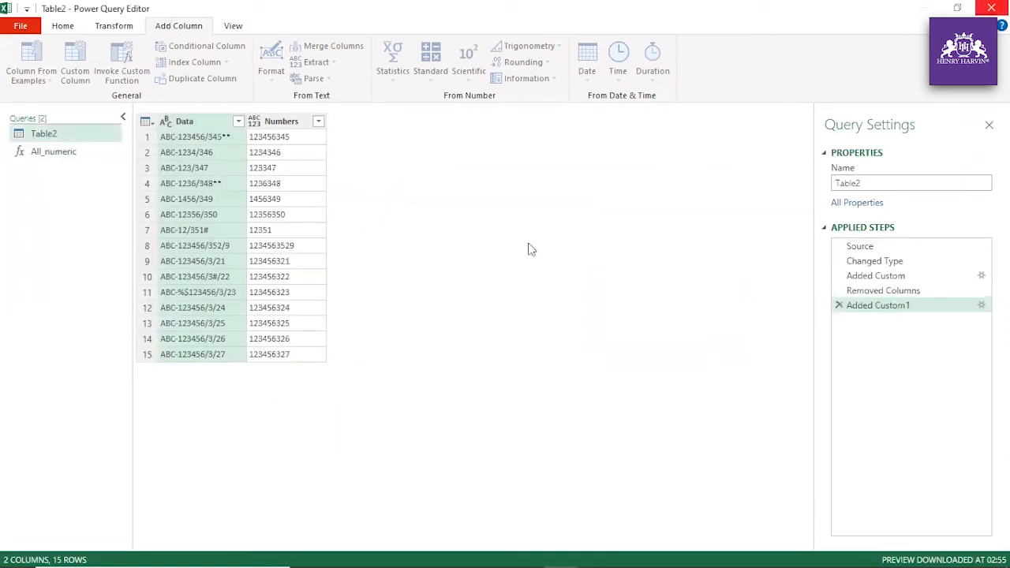
click(521, 314)
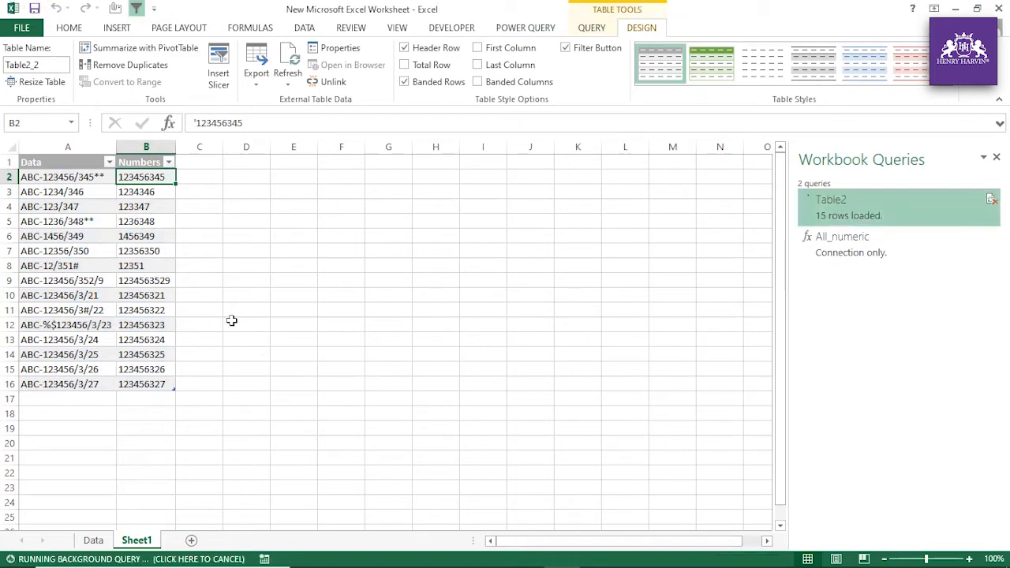
- Compare the mixed codes in the Data column with the extracted values in the Numbers column on Sheet1
click(245, 293)
drag(116, 146, 184, 146)
drag(75, 193, 79, 383)
click(83, 353)
click(78, 266)
click(77, 208)
click(79, 250)
click(79, 293)
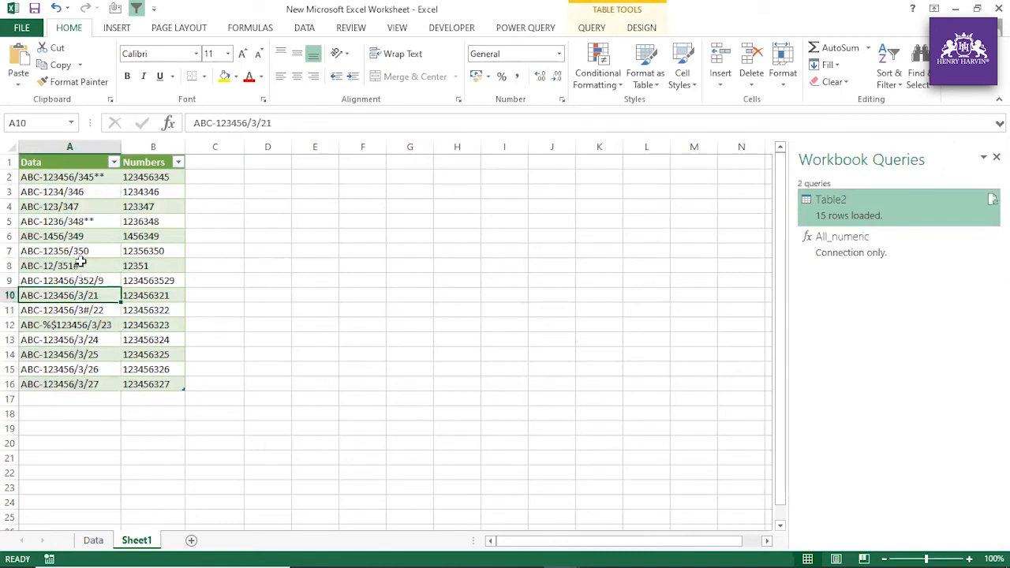
click(82, 325)
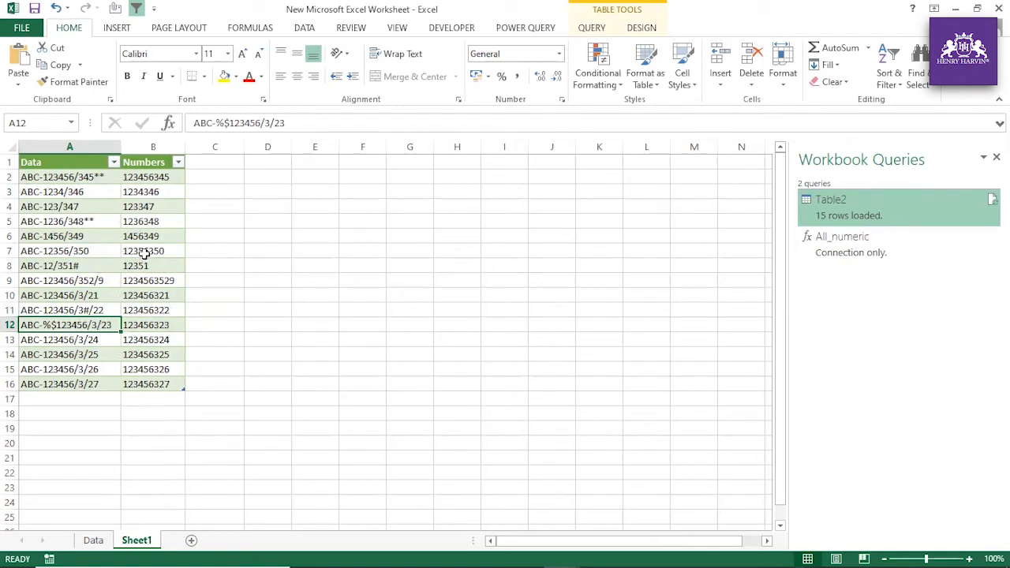
- Check the source codes on the Data sheet and refresh the query results table on Sheet1
drag(75, 178, 75, 384)
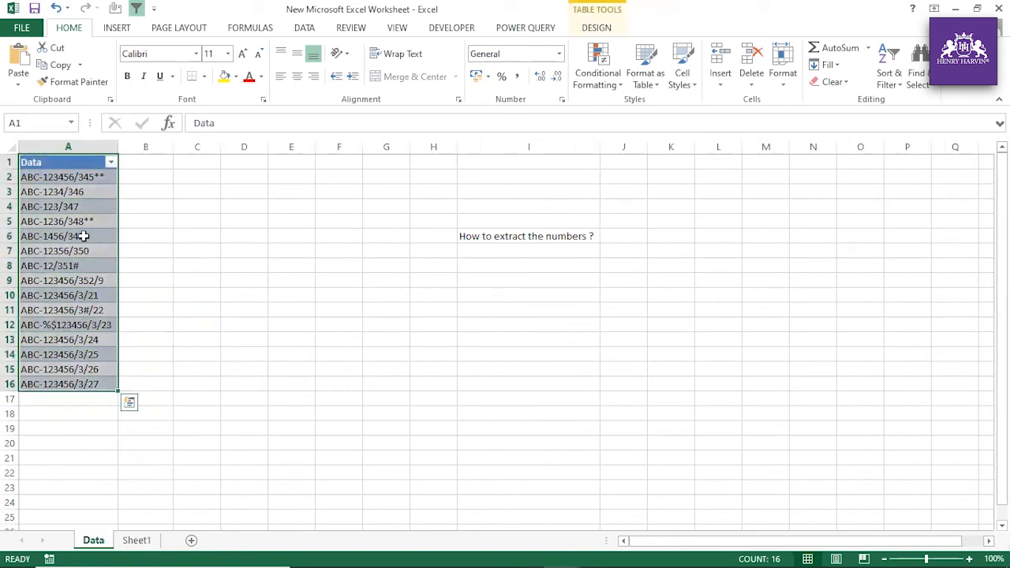
click(136, 540)
right_click(90, 298)
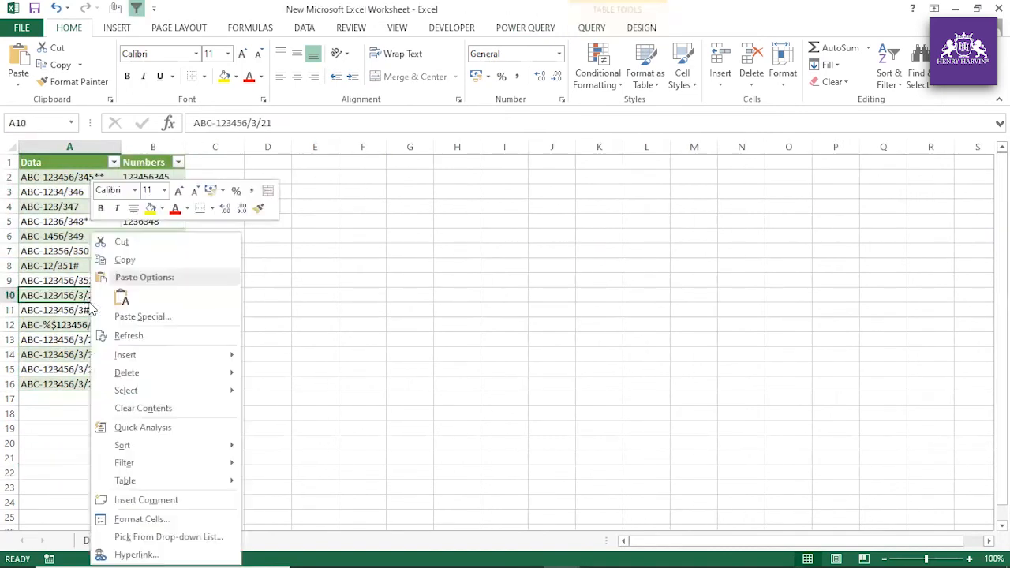
click(127, 333)
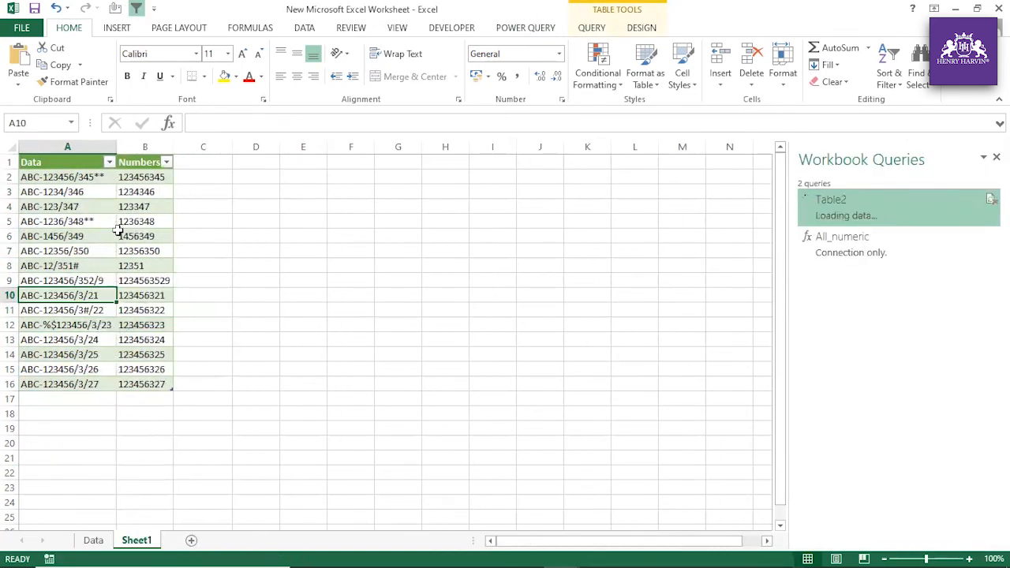
- Examine the refreshed Data and Numbers columns, including the digits within the code in cell A2, without changing it
drag(142, 177, 139, 384)
drag(108, 178, 98, 384)
drag(148, 177, 150, 385)
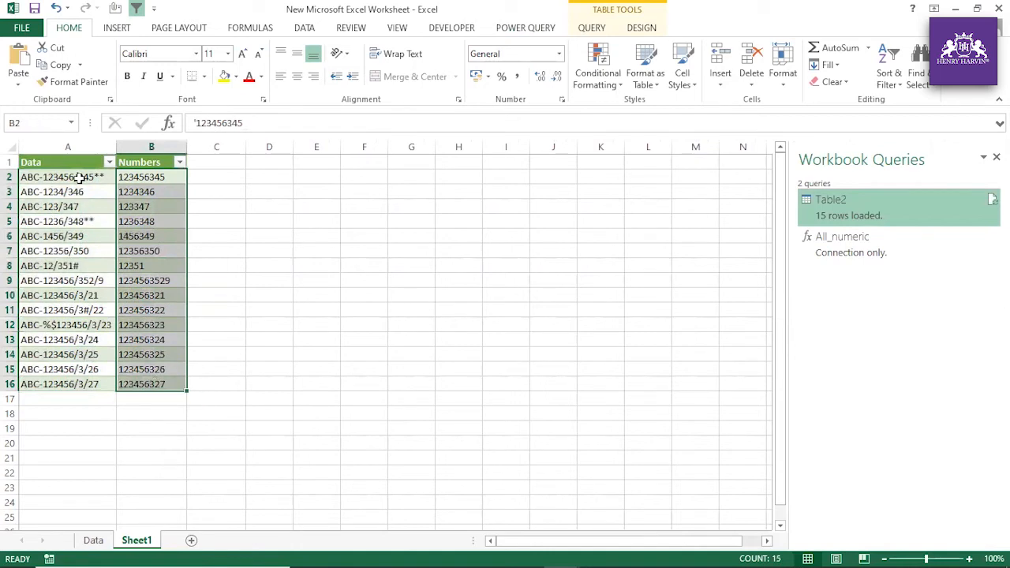
click(80, 178)
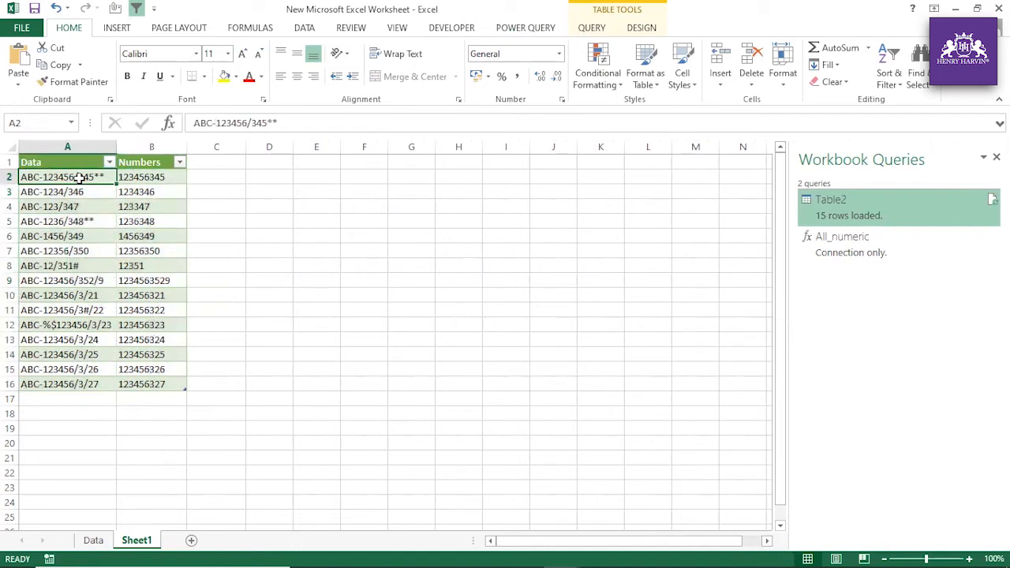
drag(196, 123, 278, 122)
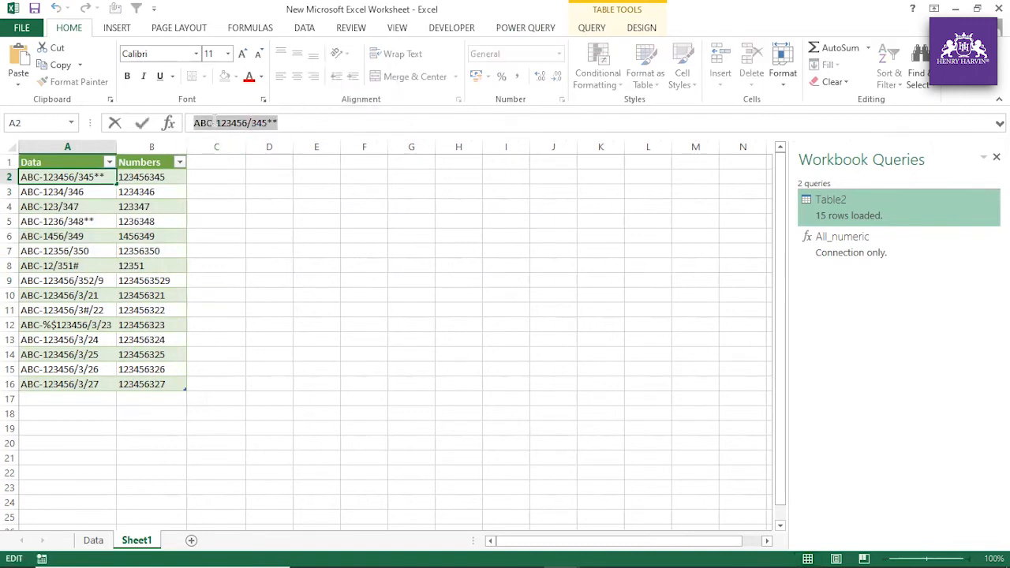
drag(217, 123, 249, 124)
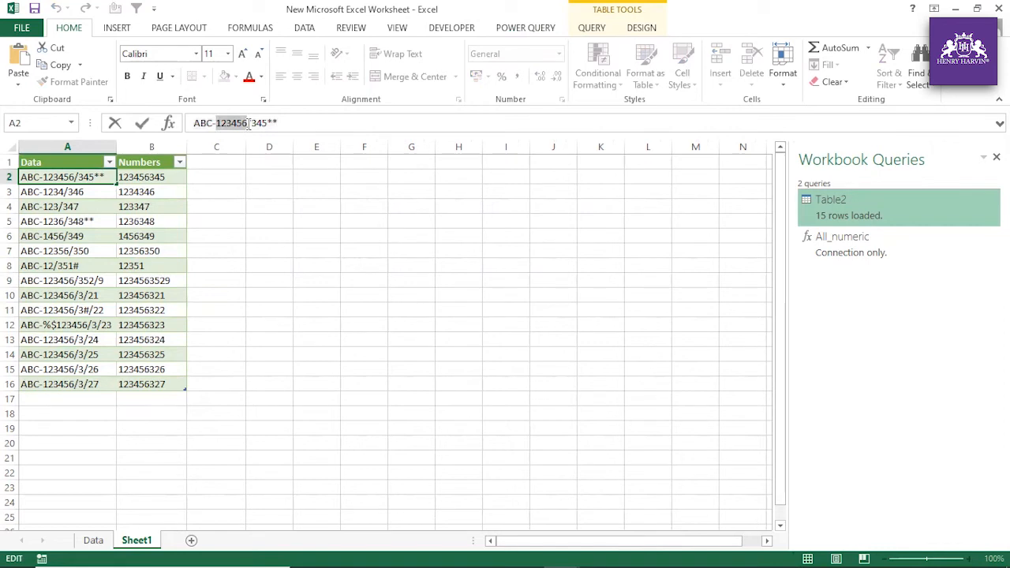
key(Escape)
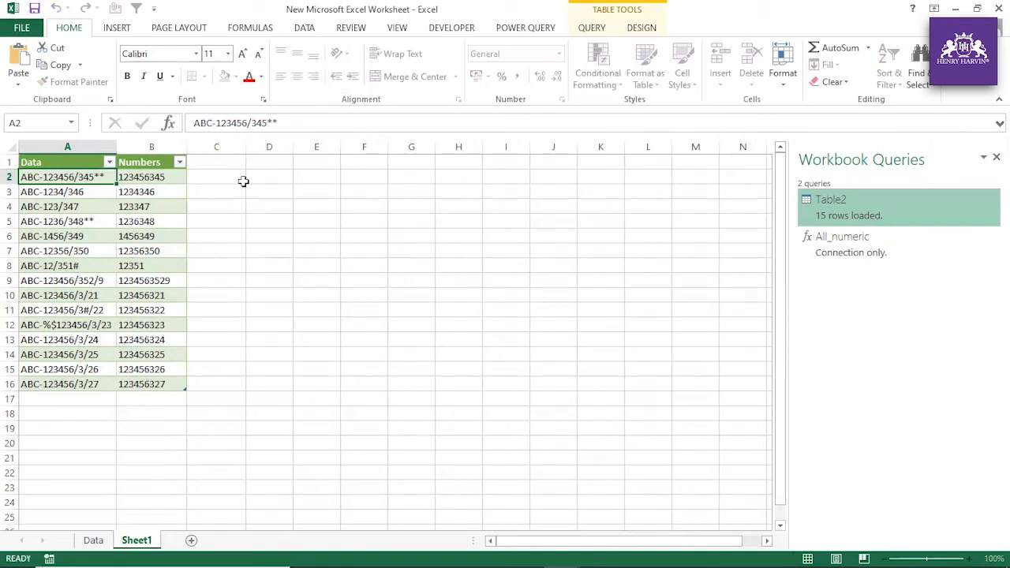
click(229, 236)
click(95, 179)
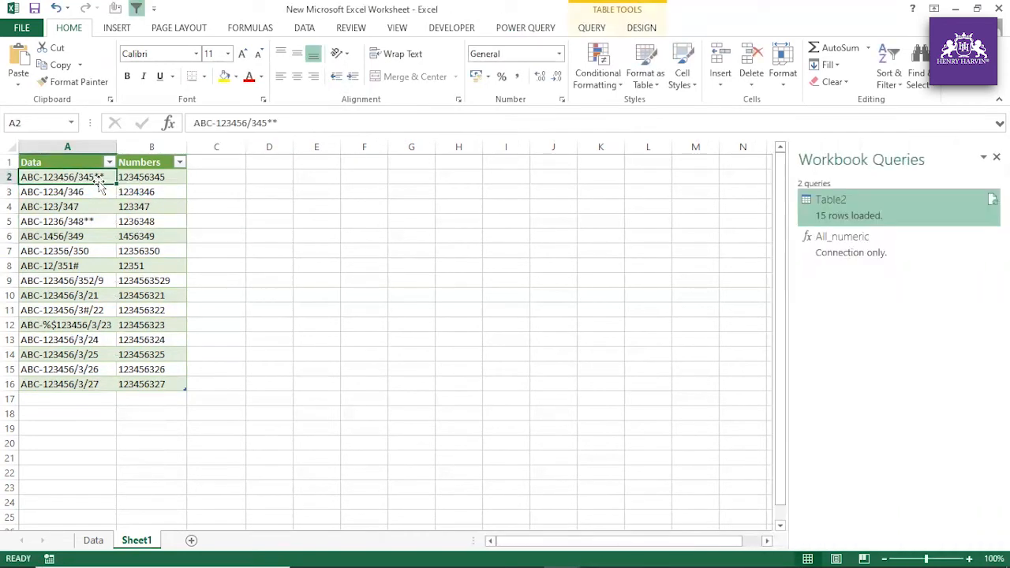
- Open the All_numeric query for editing and display its code in the Advanced Editor
right_click(859, 245)
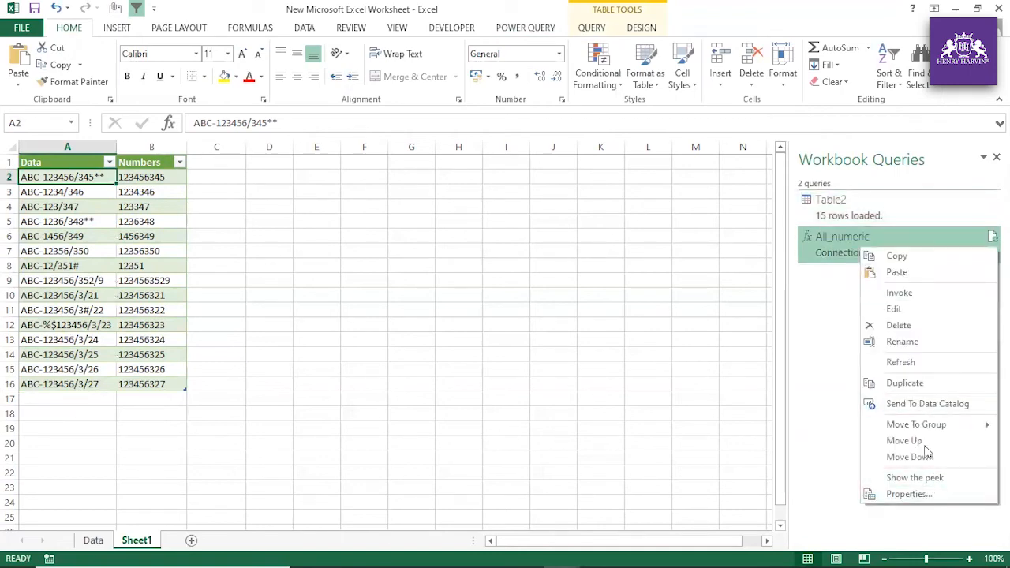
click(898, 309)
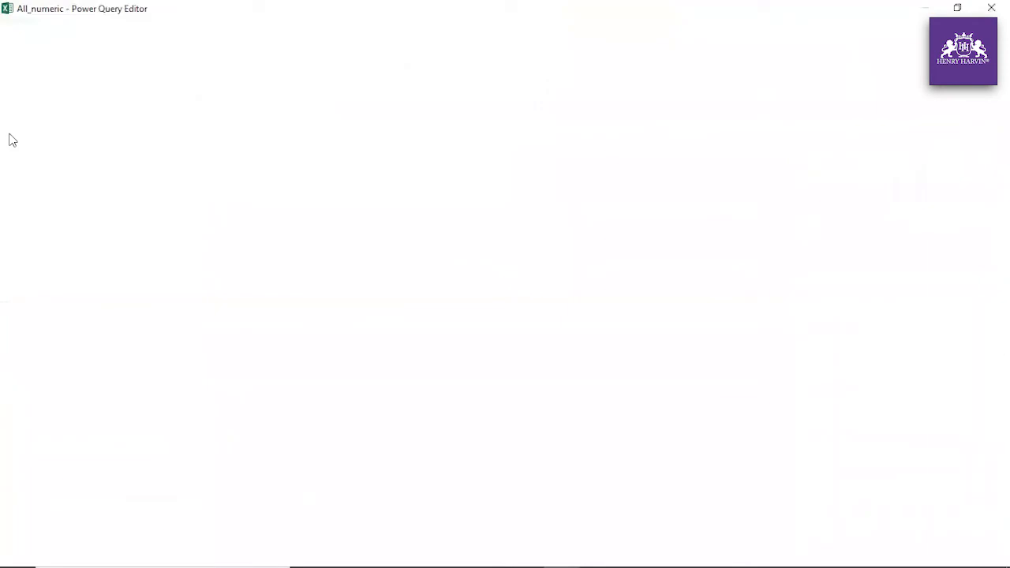
click(128, 62)
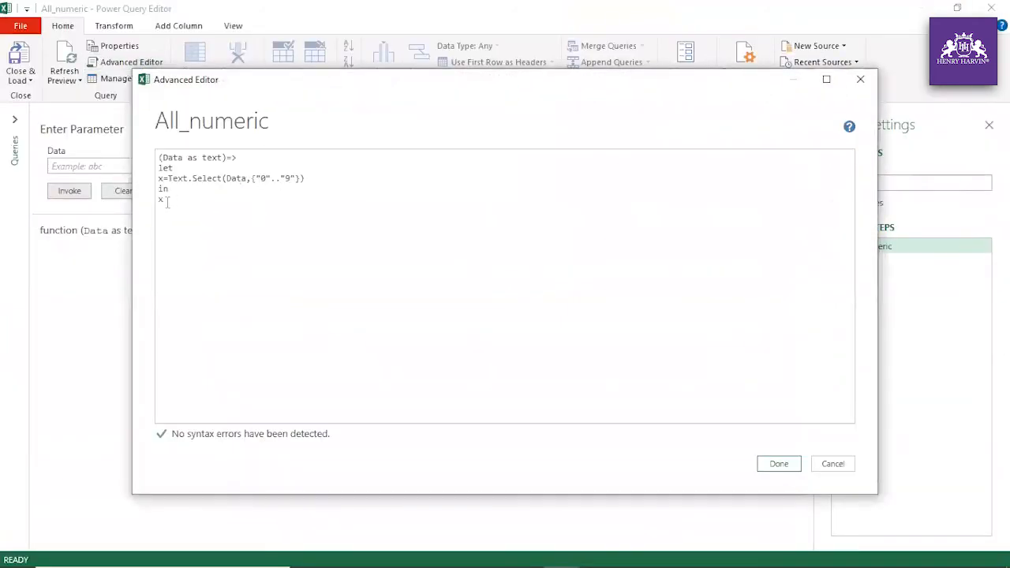
- Review the whole All_numeric code, from the (Data as text)=> header through the Text.Select line to x, and leave it unedited
drag(192, 198, 133, 162)
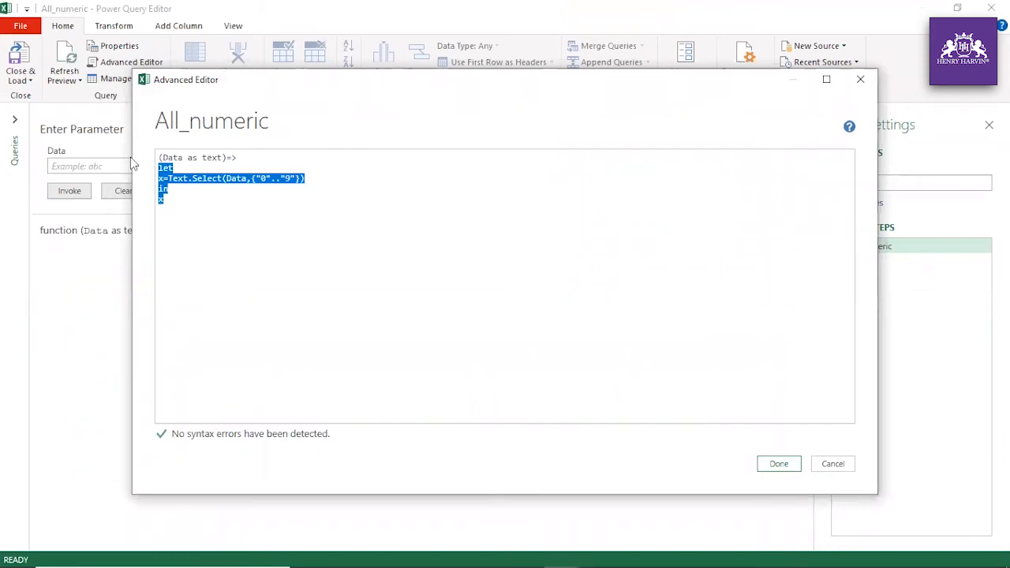
click(179, 198)
drag(168, 199, 129, 140)
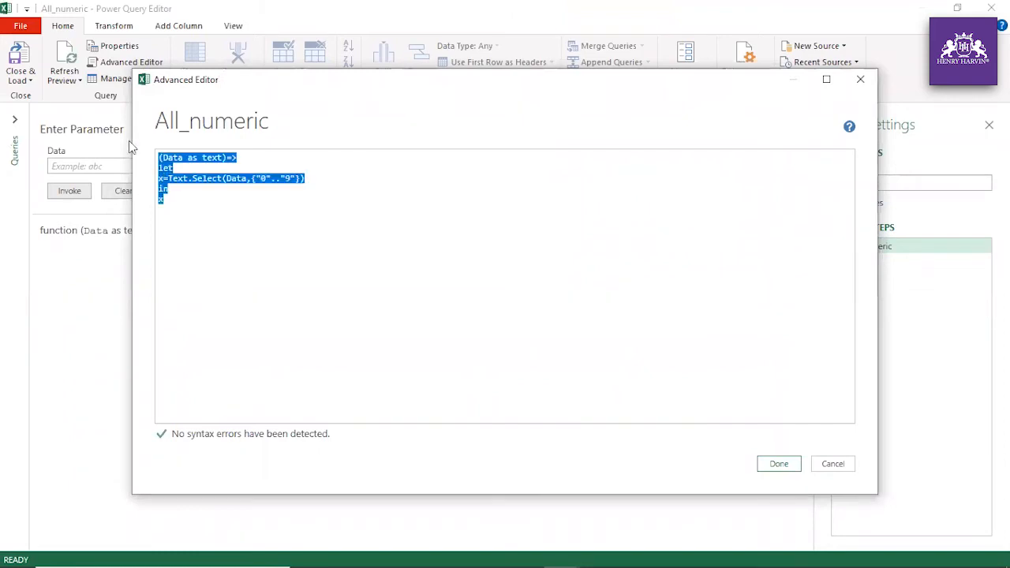
click(180, 191)
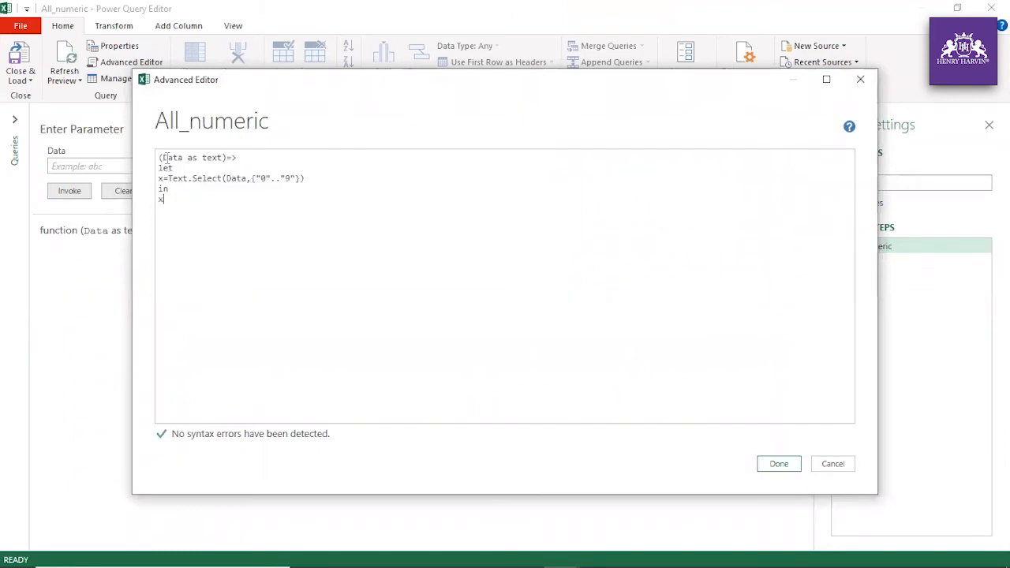
drag(237, 157, 142, 191)
click(315, 179)
drag(315, 178, 138, 204)
click(177, 198)
drag(178, 199, 150, 160)
click(190, 196)
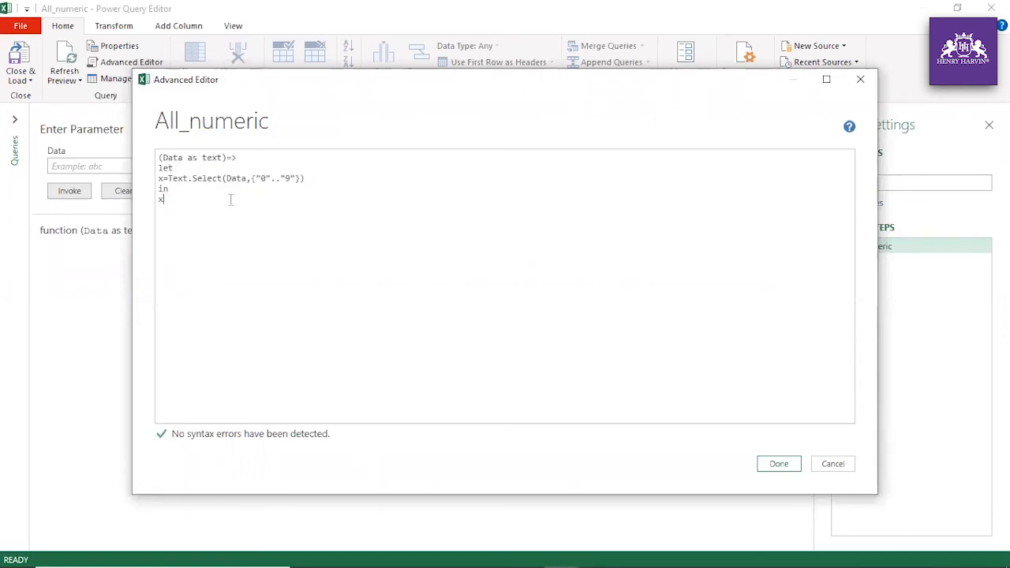
click(832, 463)
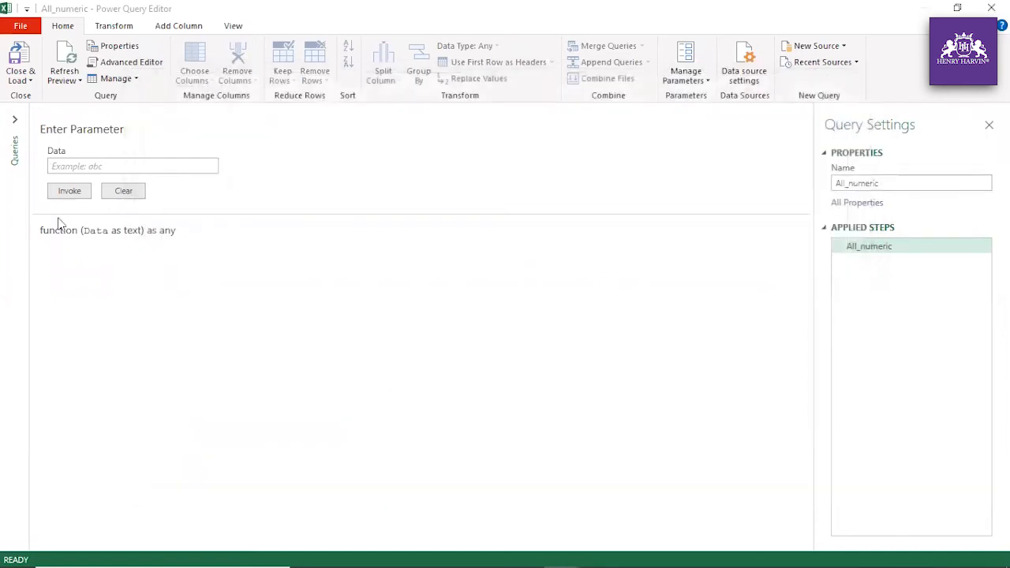
- Show the query list, close the query editor and return to the Numbers results on Sheet1
click(16, 124)
click(992, 8)
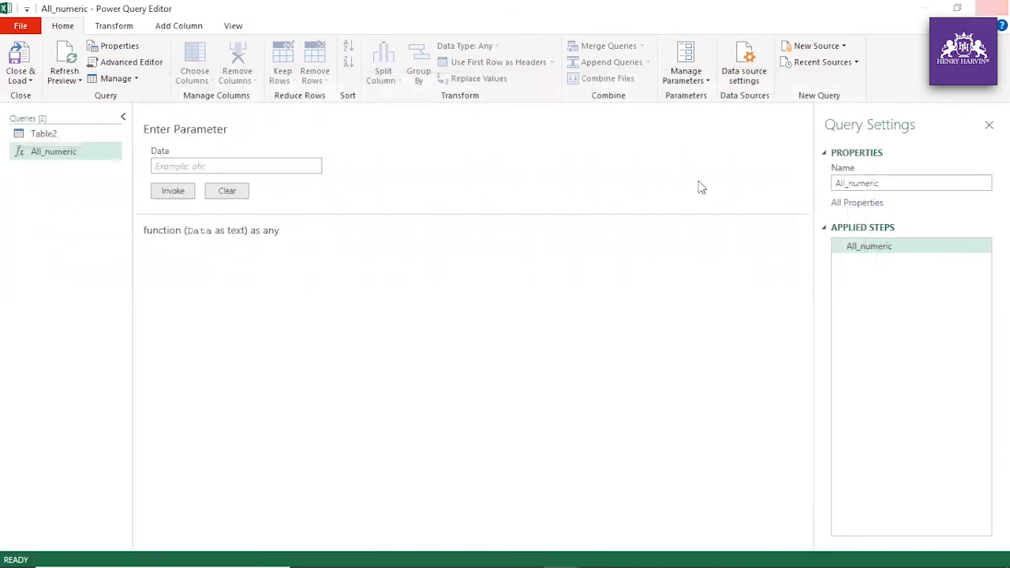
click(237, 308)
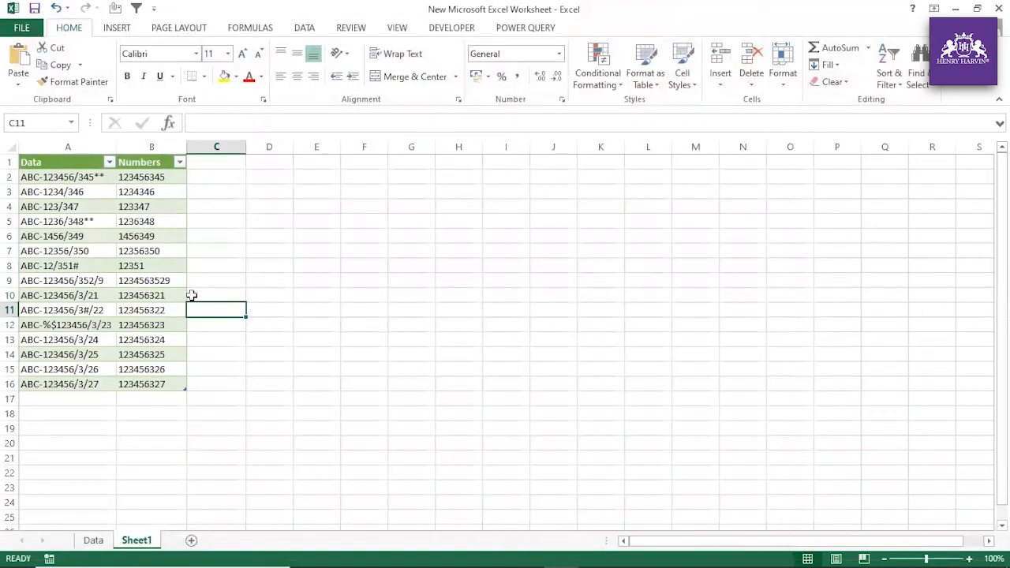
click(128, 251)
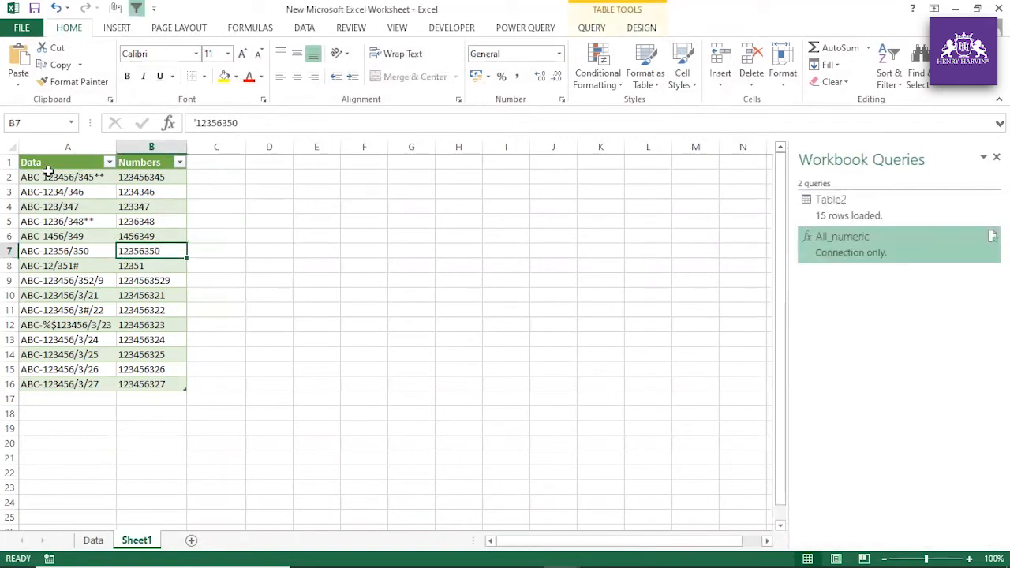
- Copy the Data column A1:A16 from Sheet1, paste it as plain values at A1 of a new sheet and fit the column width
drag(52, 164, 79, 387)
key(ctrl+c)
click(190, 540)
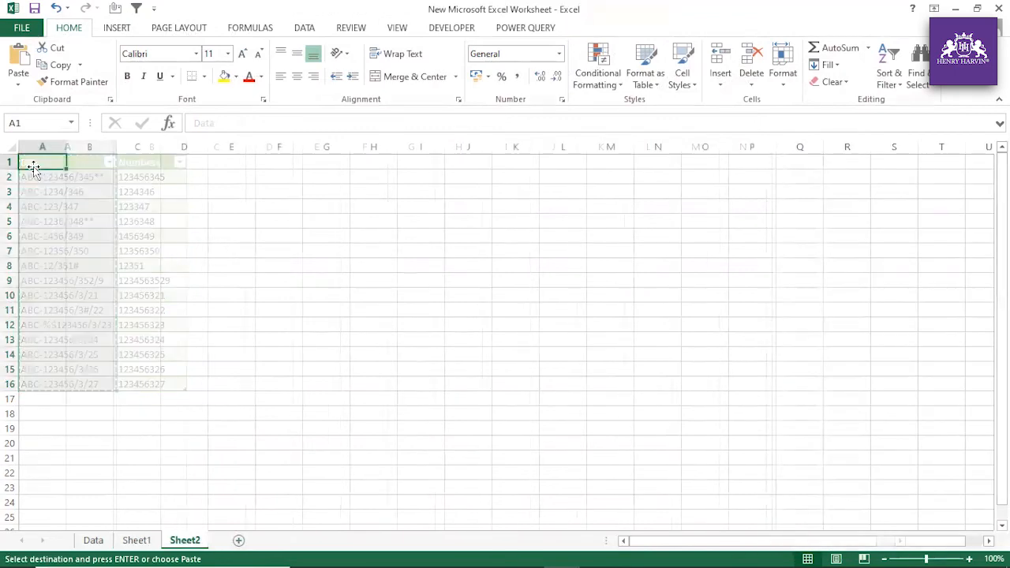
right_click(33, 162)
click(92, 231)
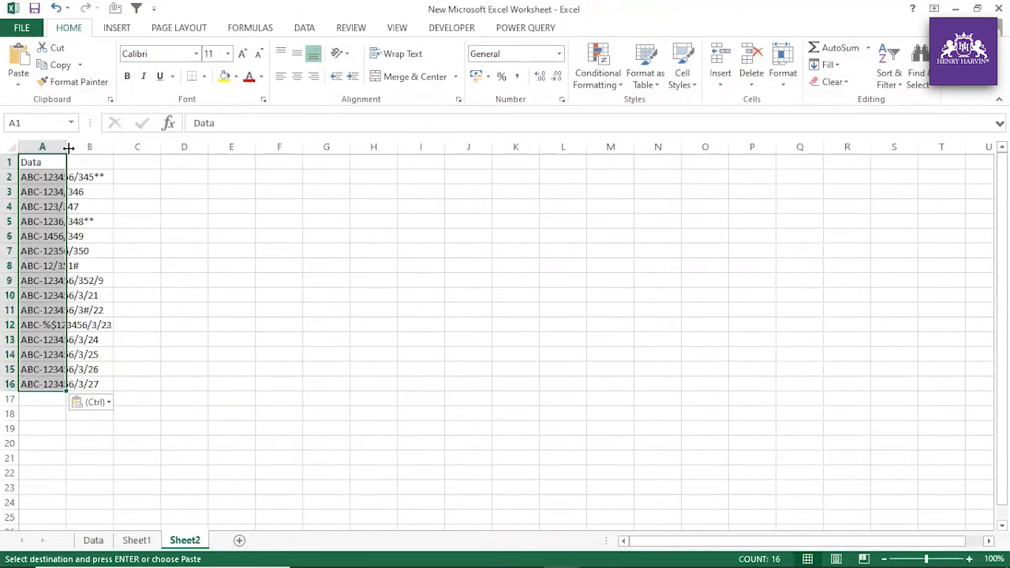
click(76, 251)
click(76, 308)
- Append bcdf to the code in cell A7 and ertys to the code in cell A5
double_click(92, 254)
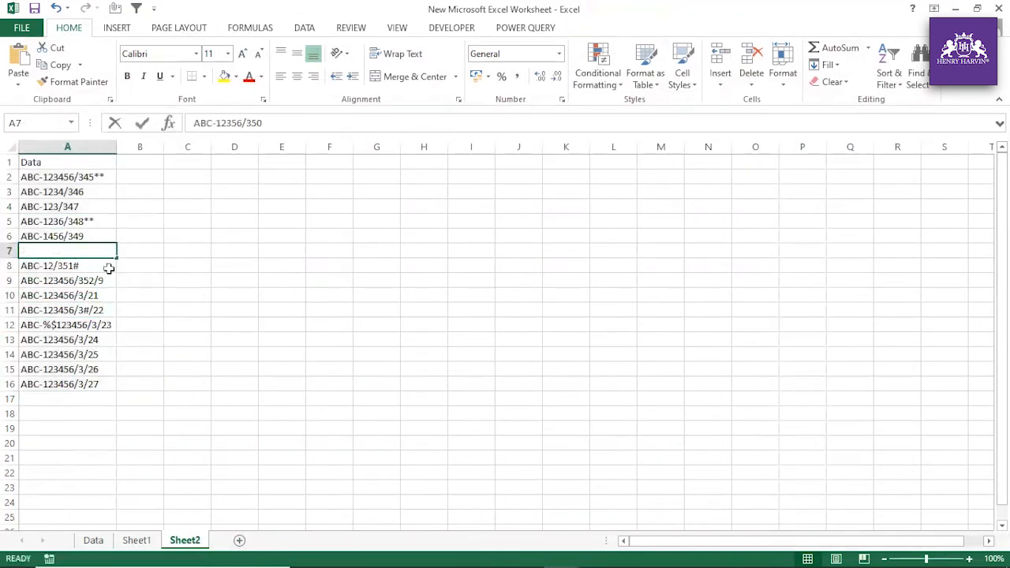
text(bc)
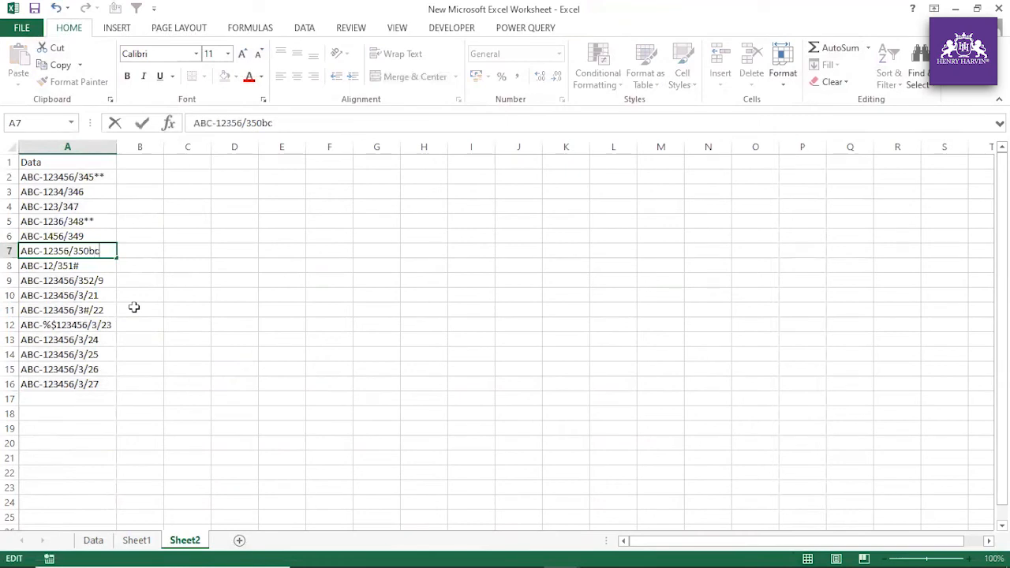
click(134, 307)
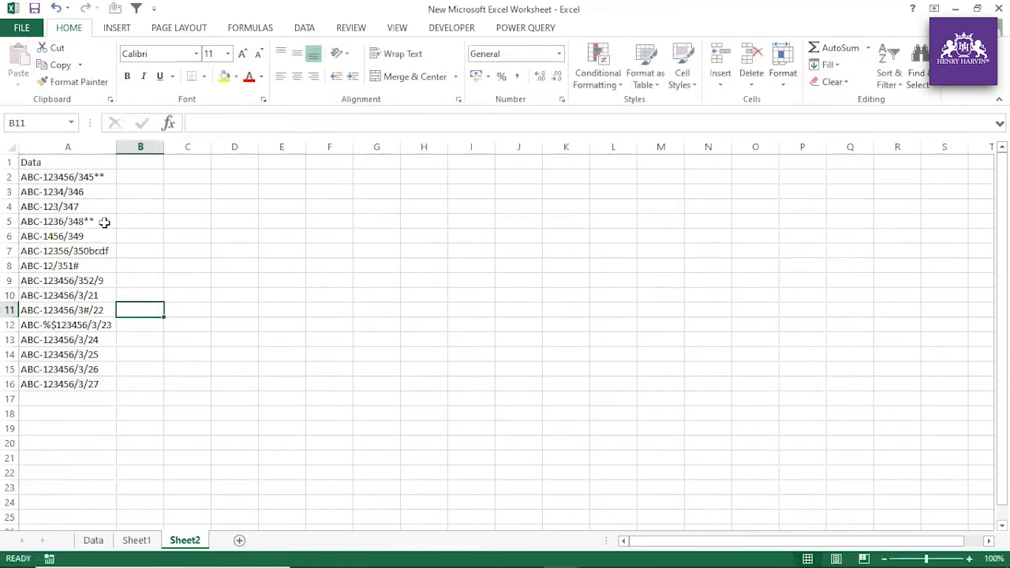
double_click(108, 221)
text(erty)
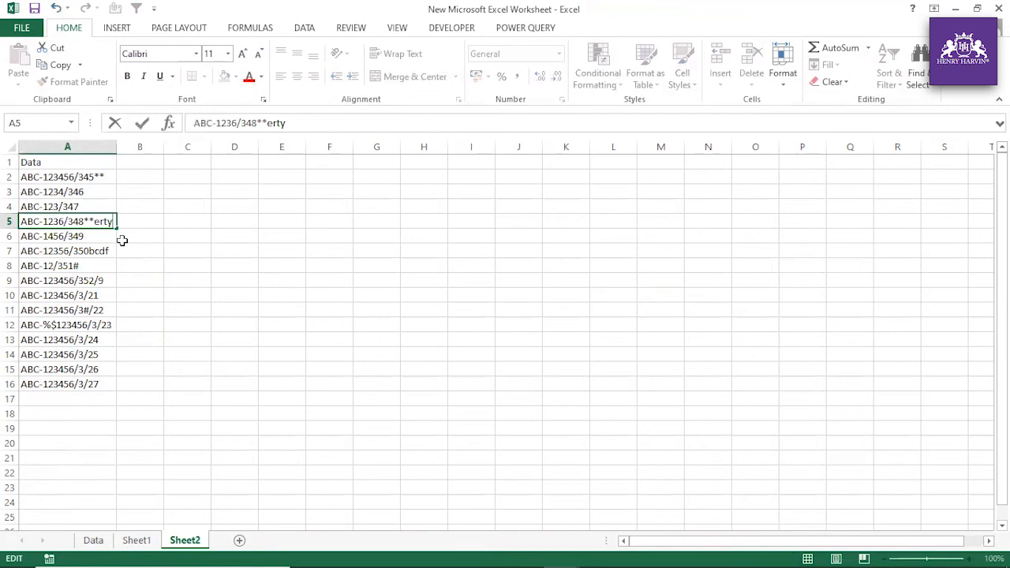
text(s)
- Append eyyyu to the code in cell A3 and yrh to the code in cell A8
double_click(98, 193)
text(eyyyu)
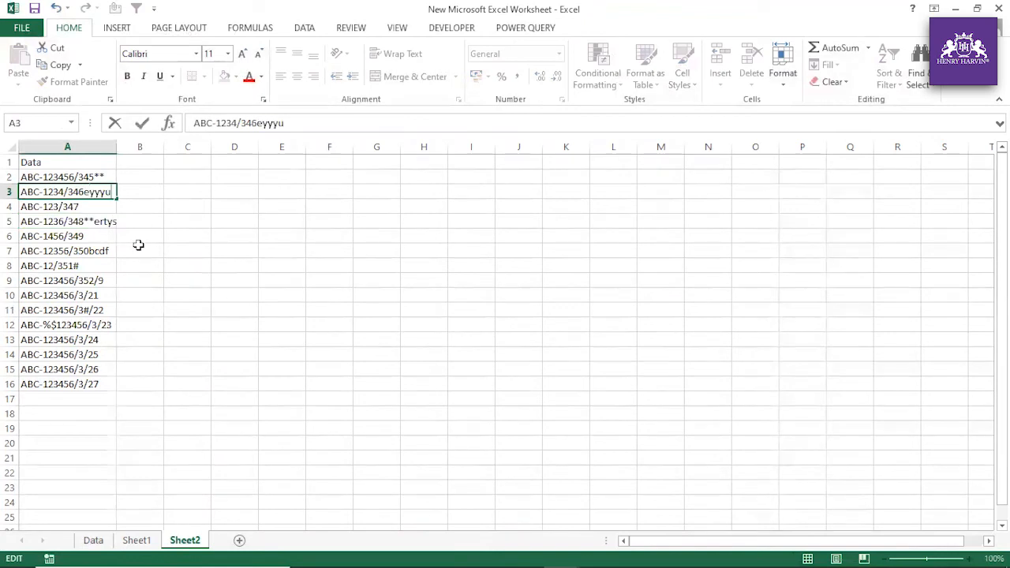
double_click(94, 266)
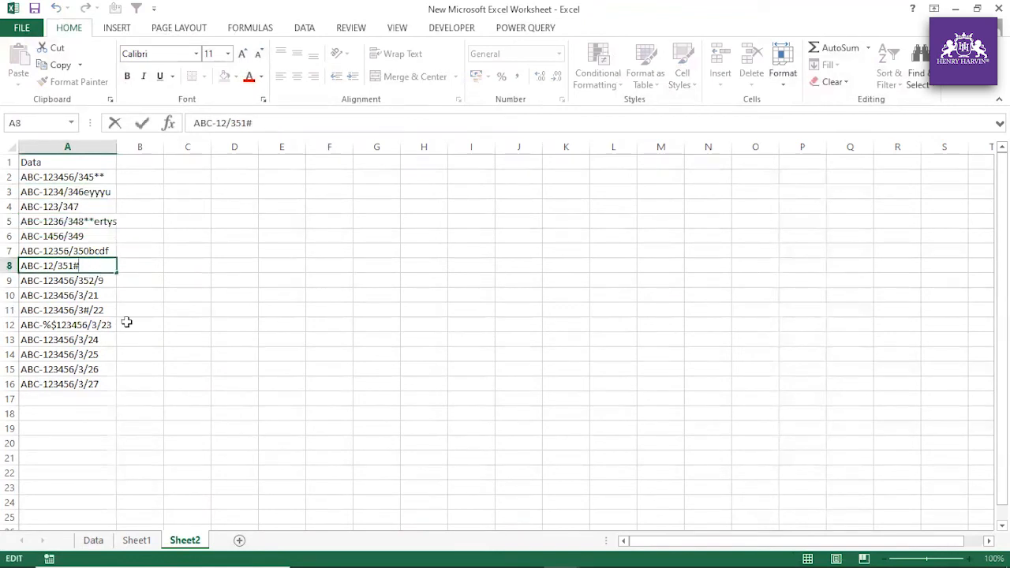
text(yrh)
- Append a first name to the code in cell A10 and fit column A's width to its contents
double_click(101, 295)
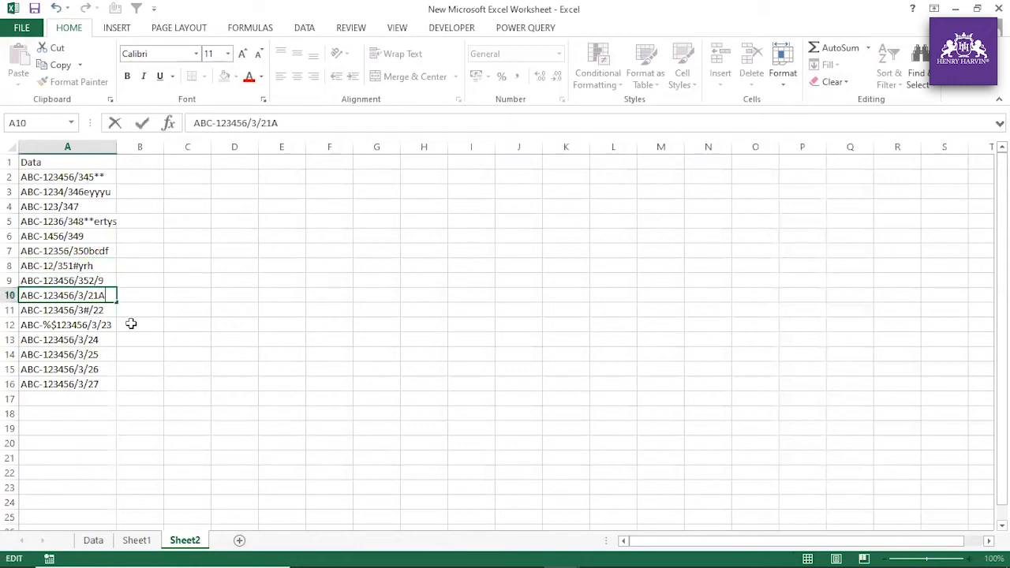
click(167, 323)
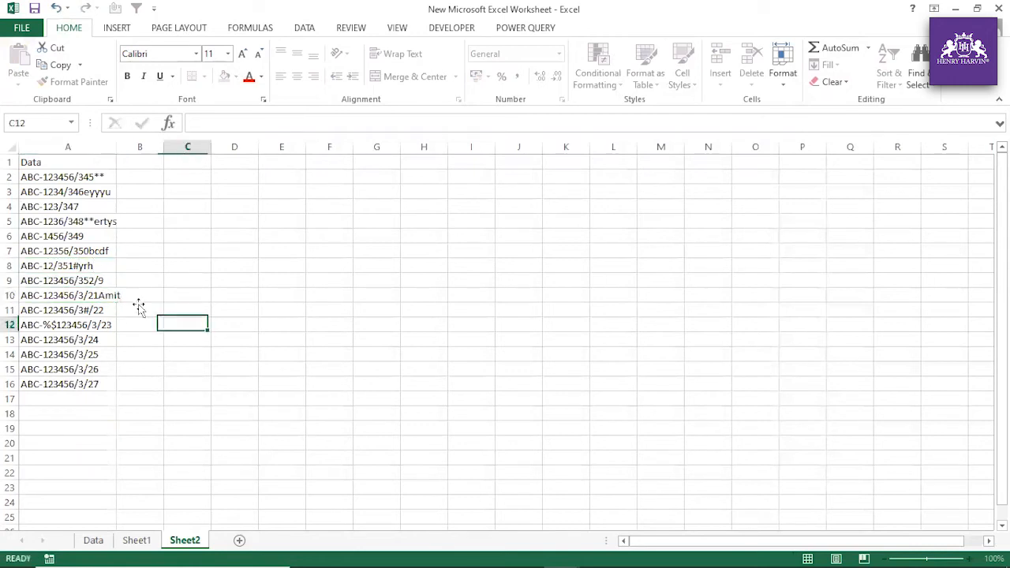
double_click(117, 147)
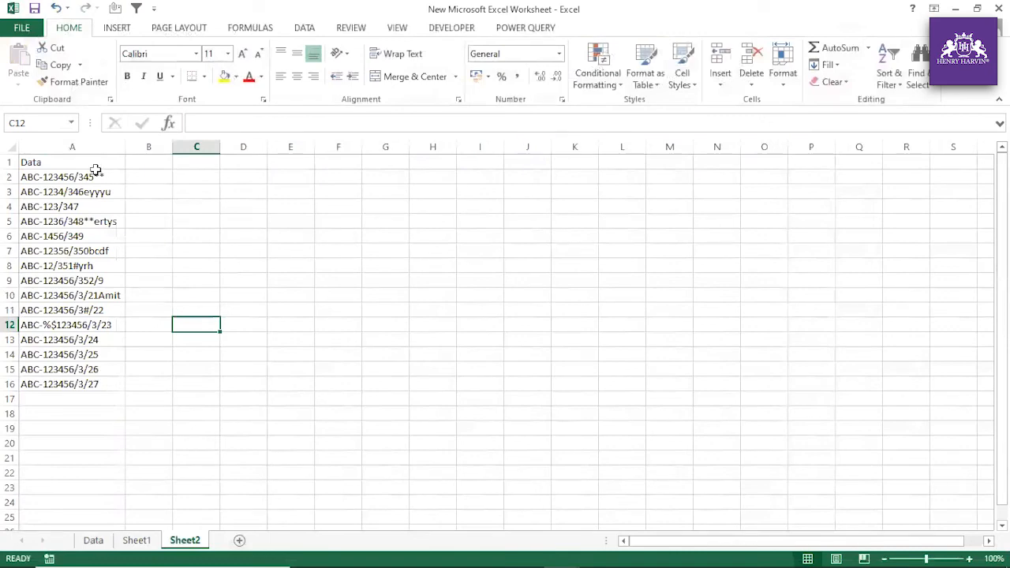
- Load the range A1:A16 on Sheet2 into the Power Query Editor as a table with headers
drag(87, 162, 106, 382)
click(543, 31)
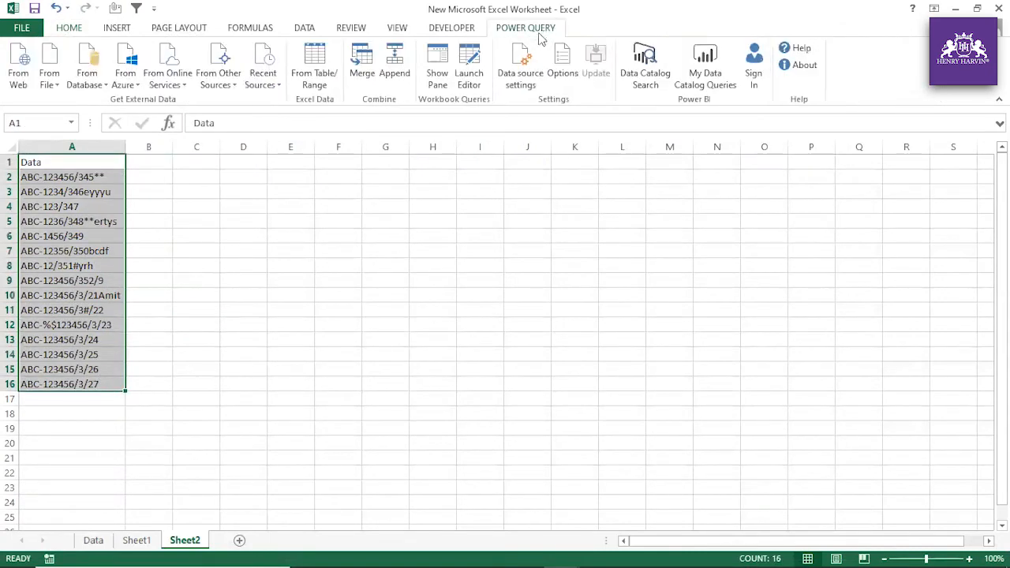
click(320, 79)
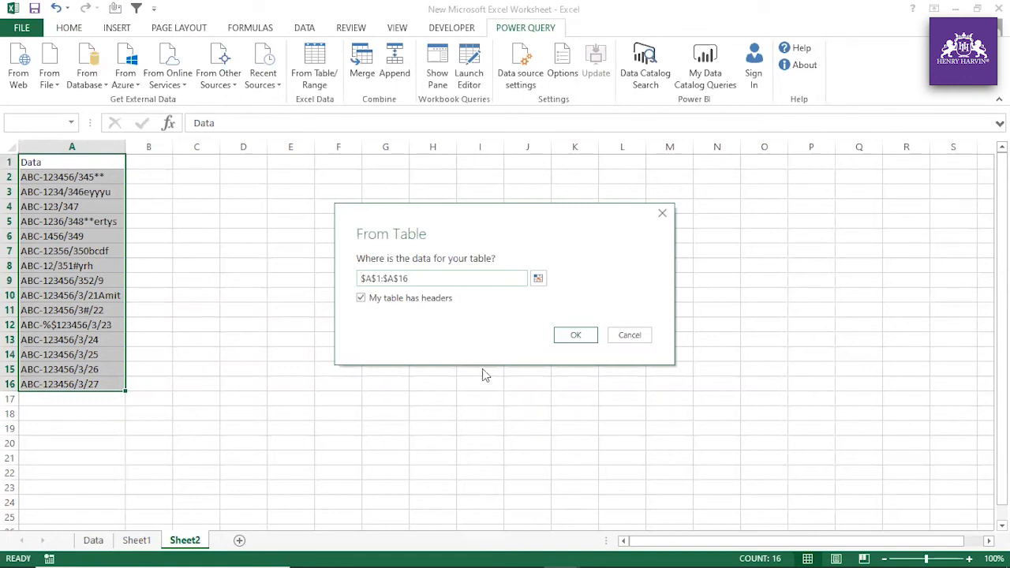
click(574, 339)
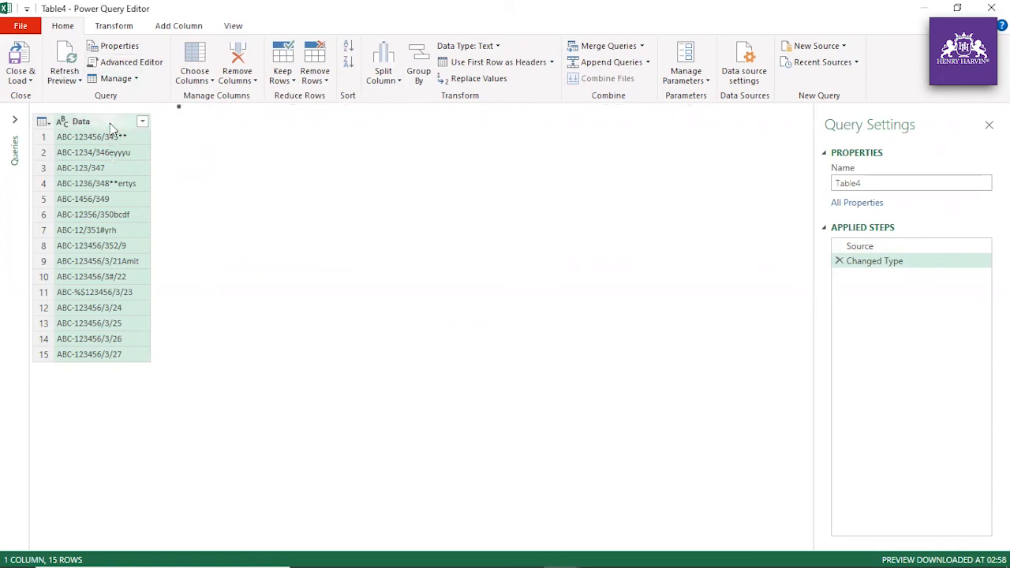
- Start a custom column for the Data query and name it All_non_numeric
click(128, 27)
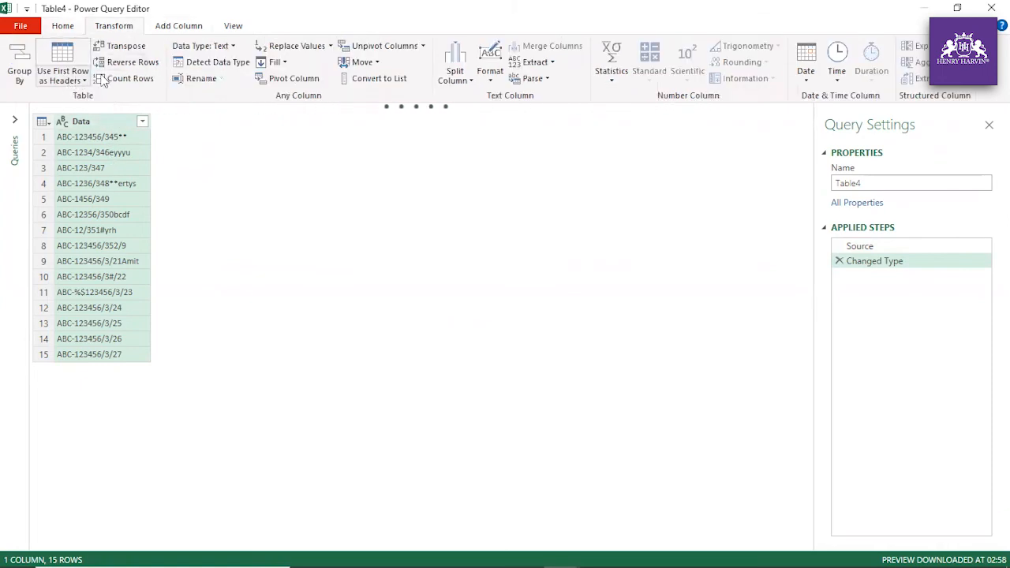
click(178, 28)
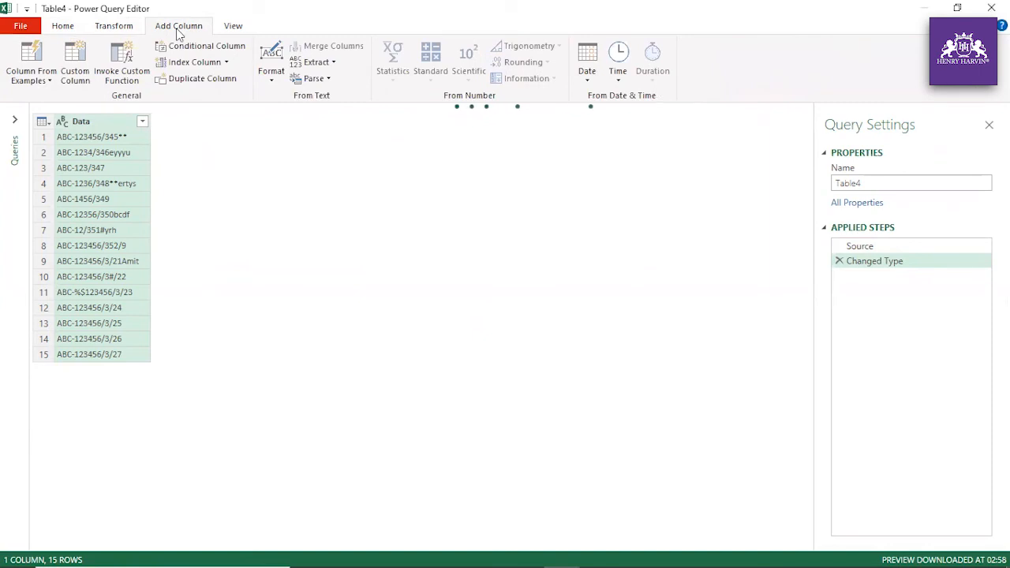
click(79, 75)
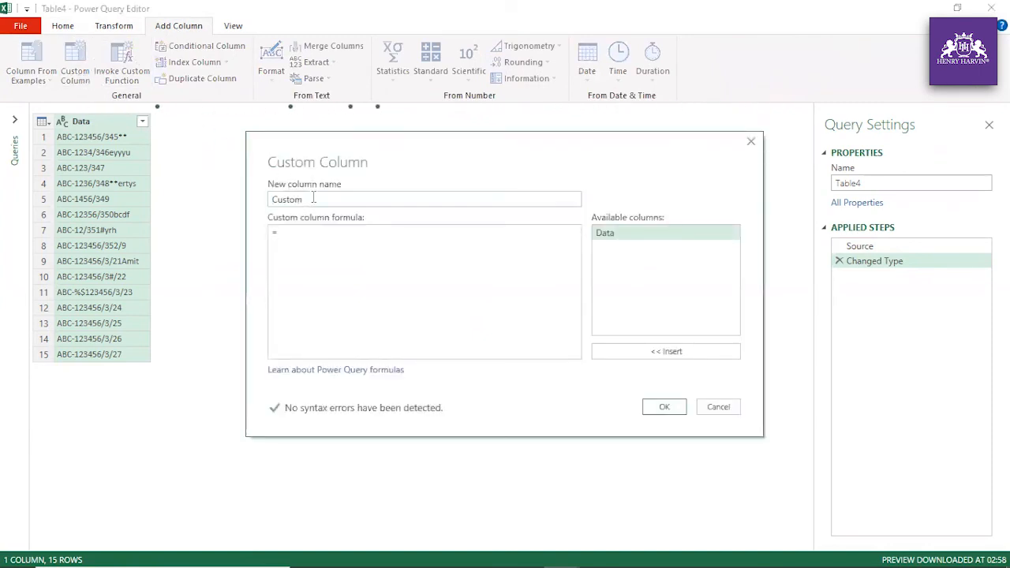
key(BackSpace)
text(All_n)
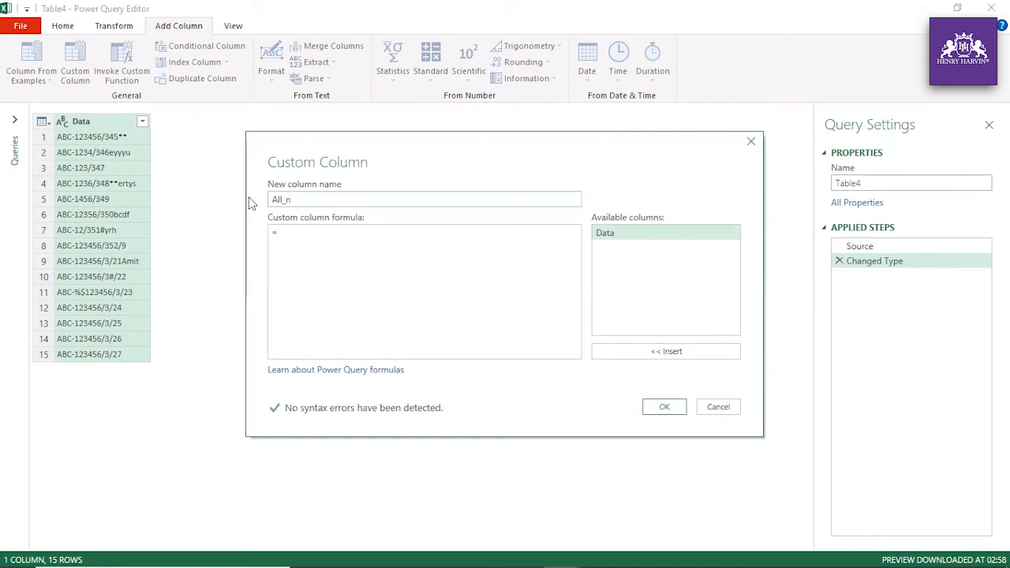
text(on_numeric)
- Enter the column formula =Text.Select([Data],{"A".."z"}) and add the custom column to the query
click(316, 234)
text(Text.Select()
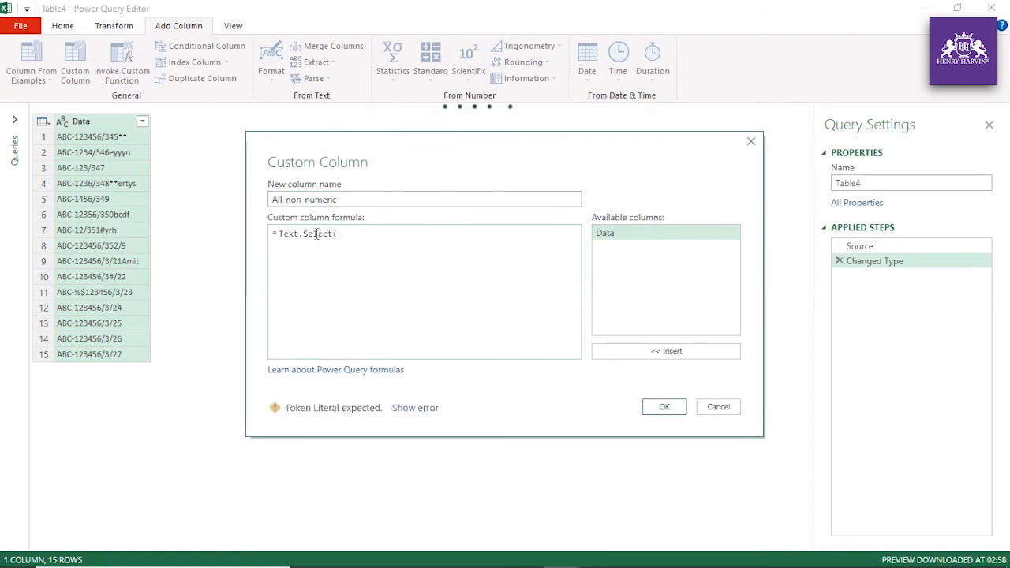
double_click(621, 239)
text(,{)
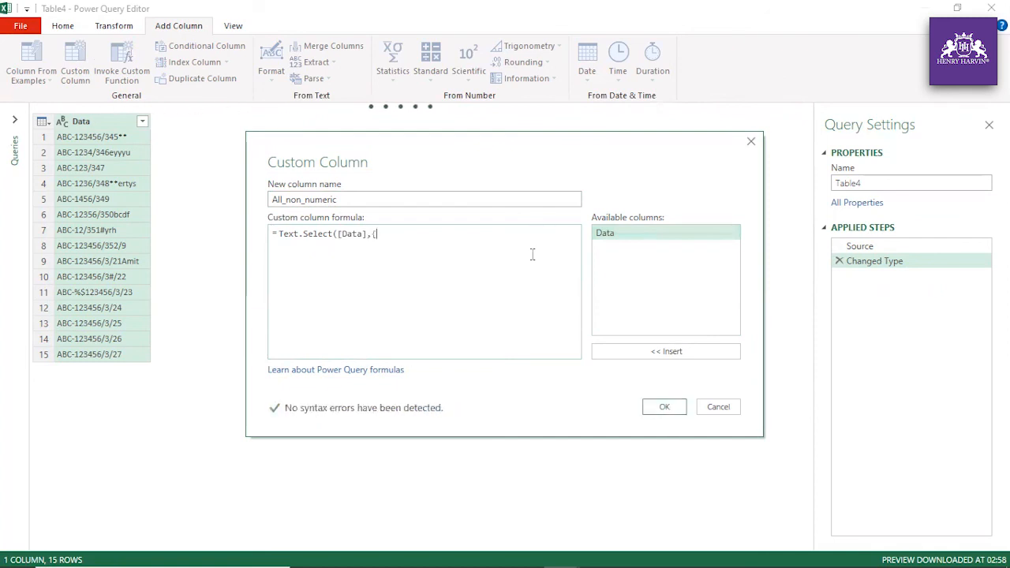
text("A"..)
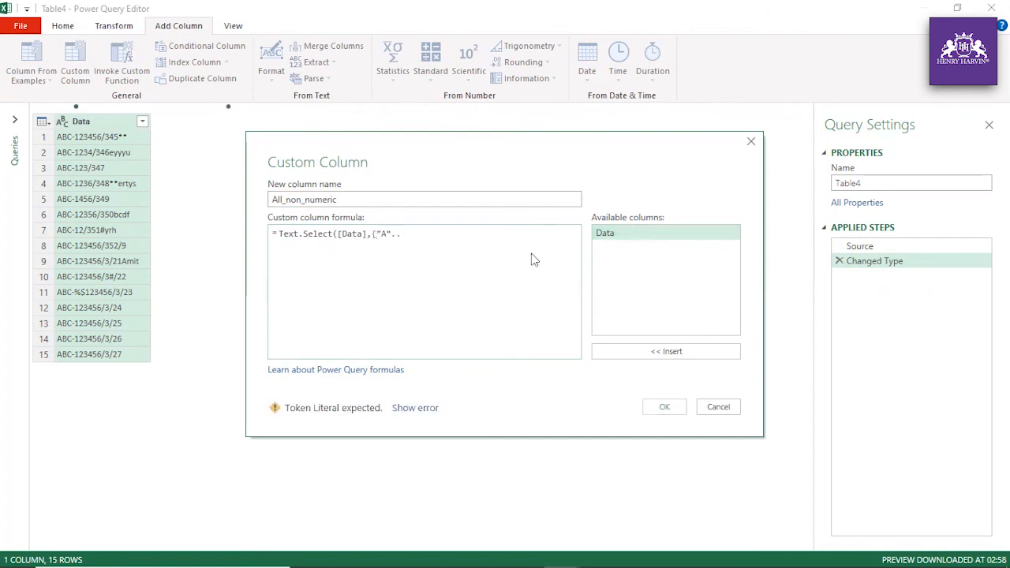
text("z)
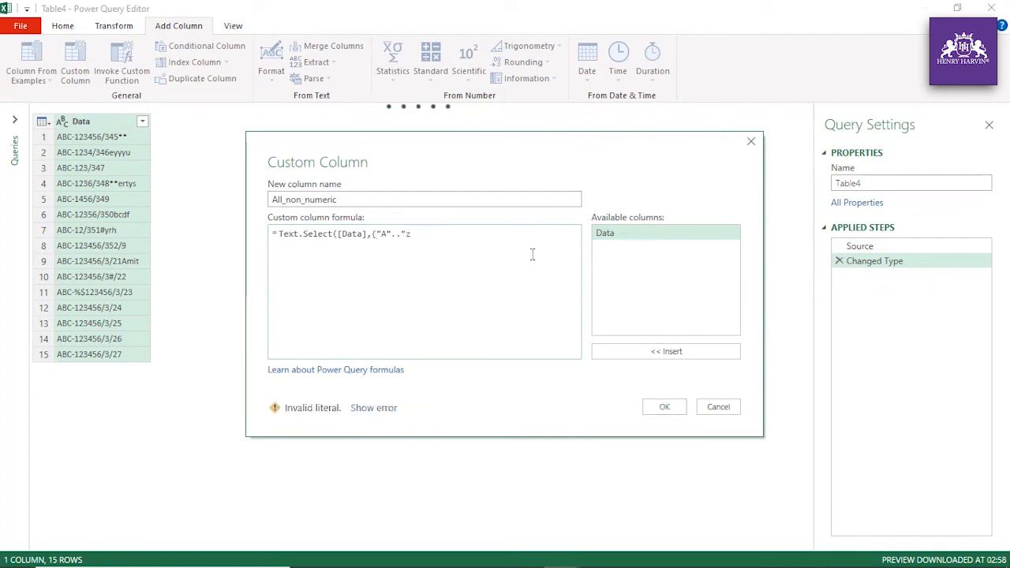
text("}))
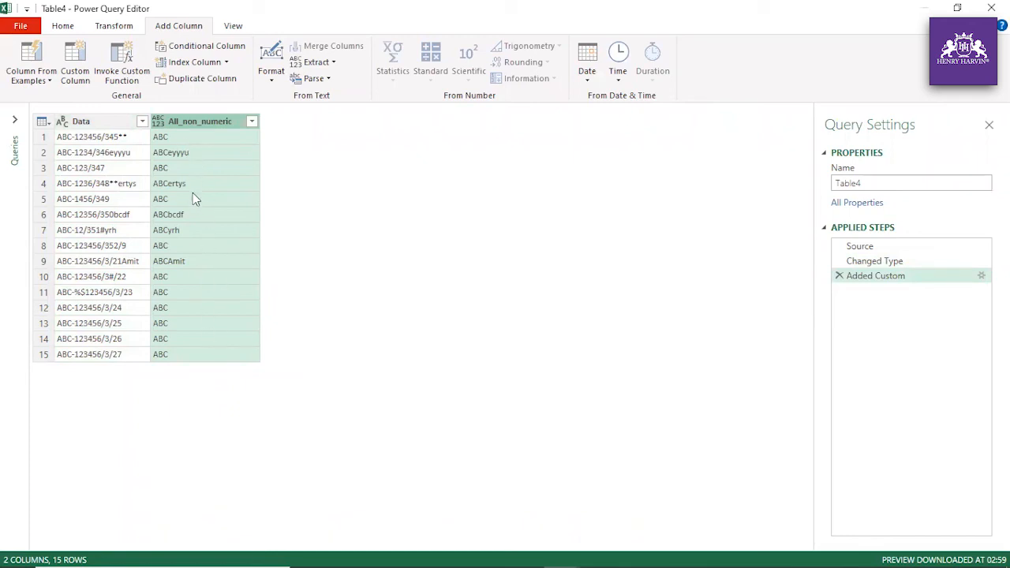
right_click(202, 128)
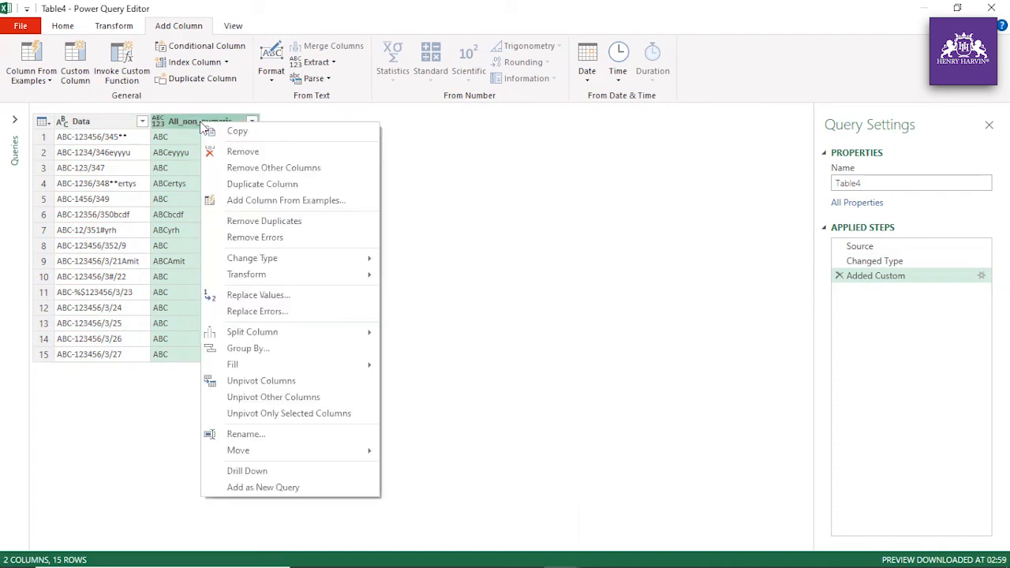
click(162, 185)
click(167, 120)
right_click(168, 120)
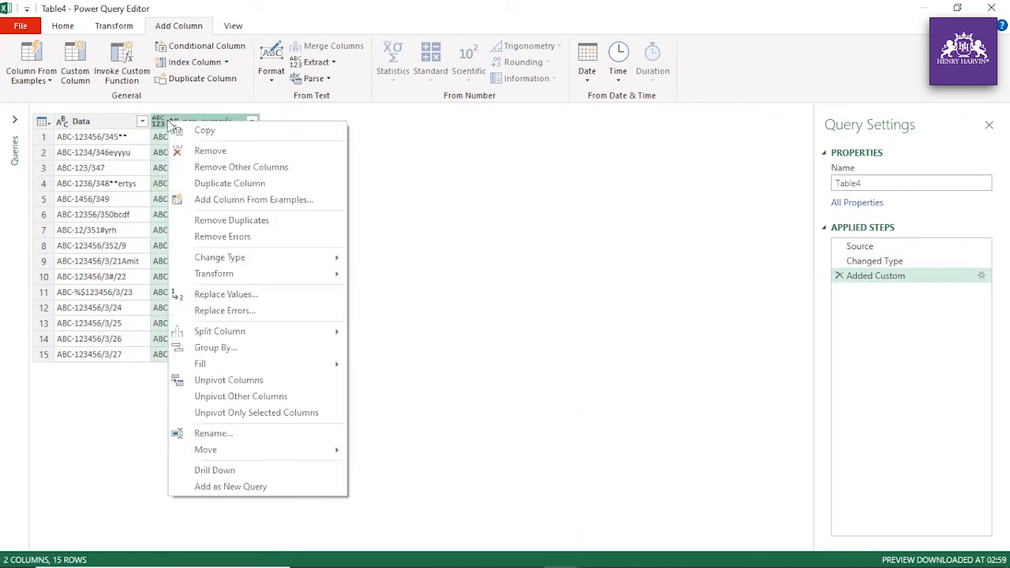
click(159, 168)
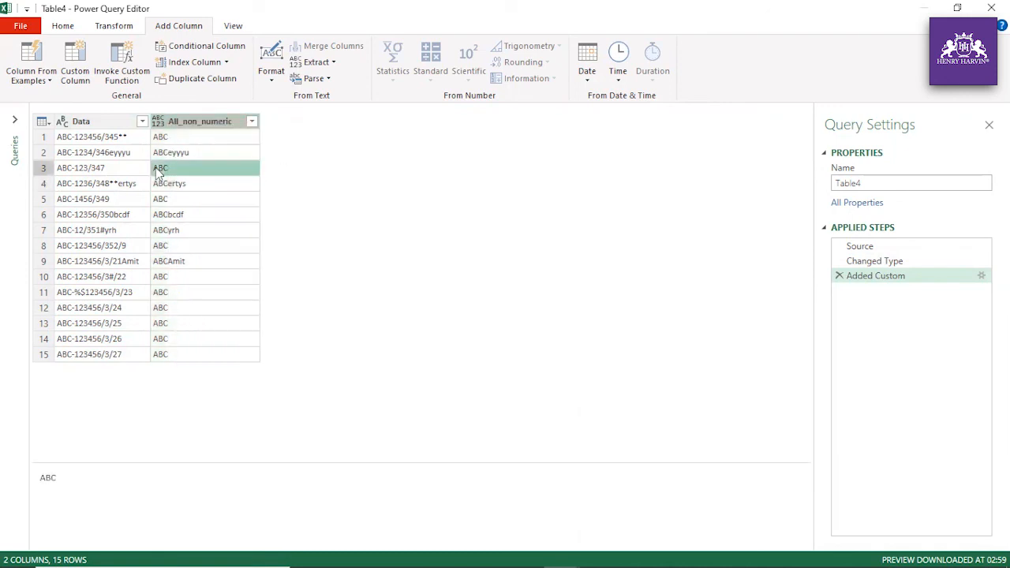
click(175, 122)
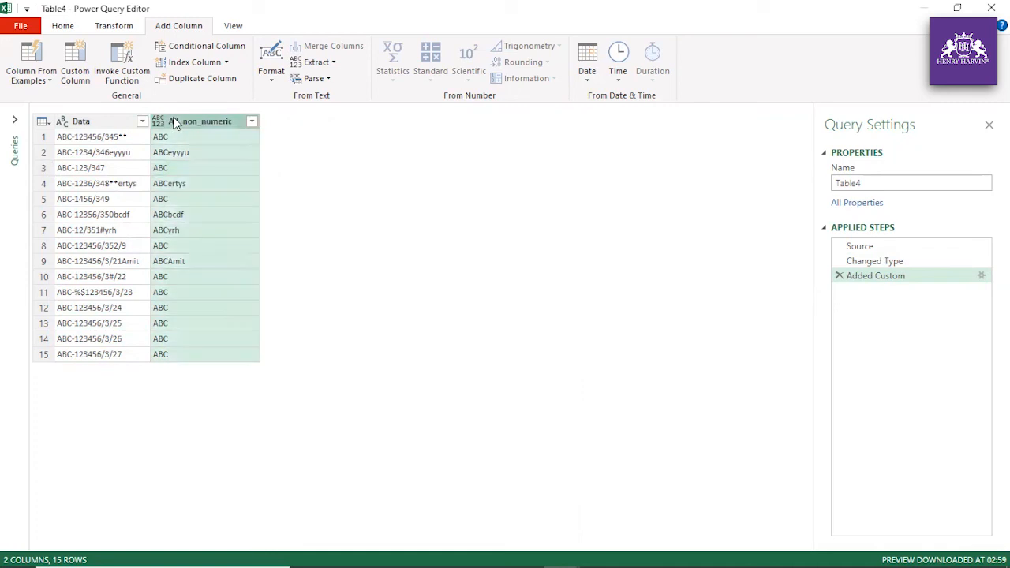
- Try the function name with a lowercase s, Text.select, in the Added Custom line of Table4's code in the Advanced Editor
click(228, 26)
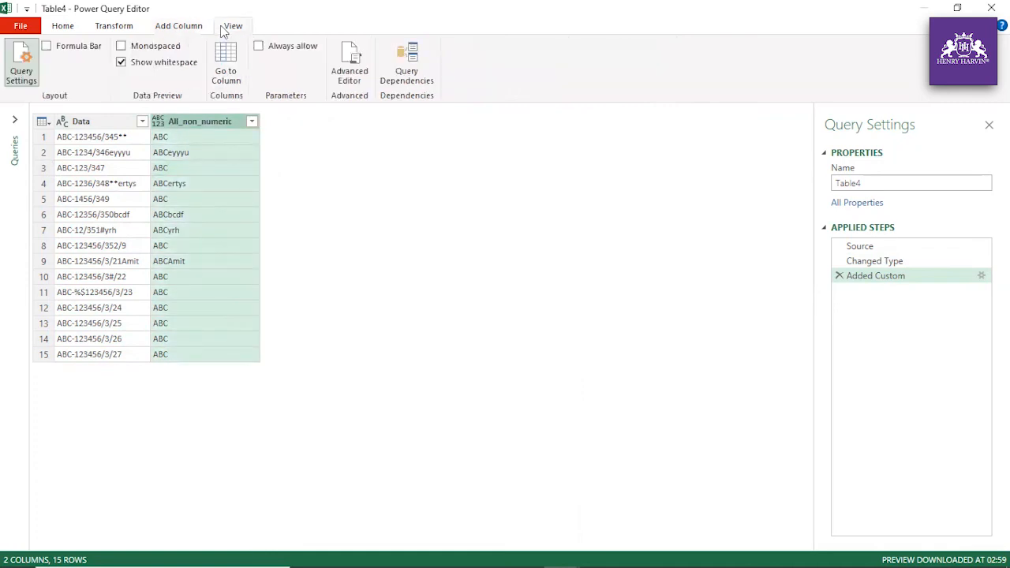
click(349, 67)
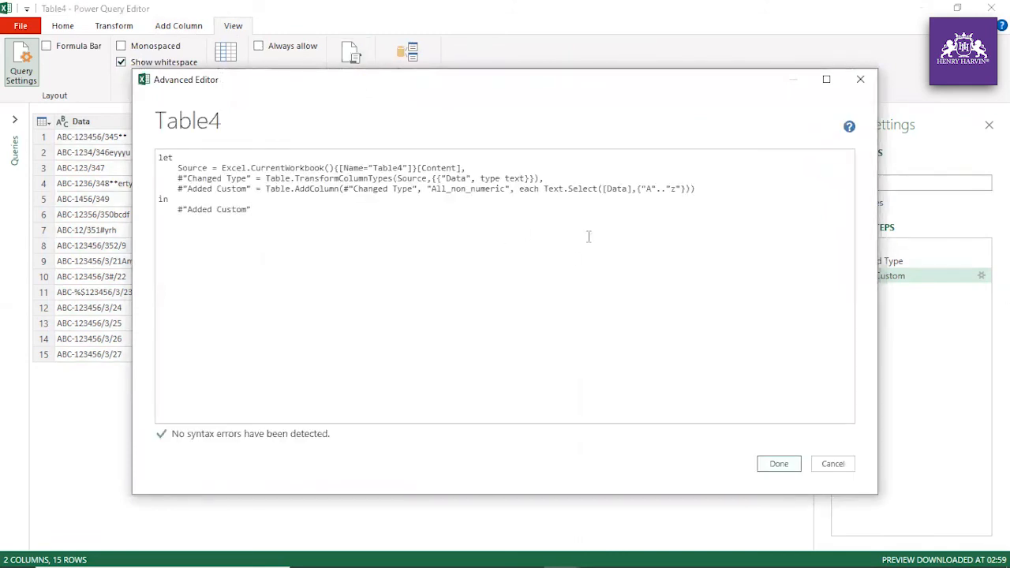
click(570, 189)
key(BackSpace)
text(s)
click(780, 466)
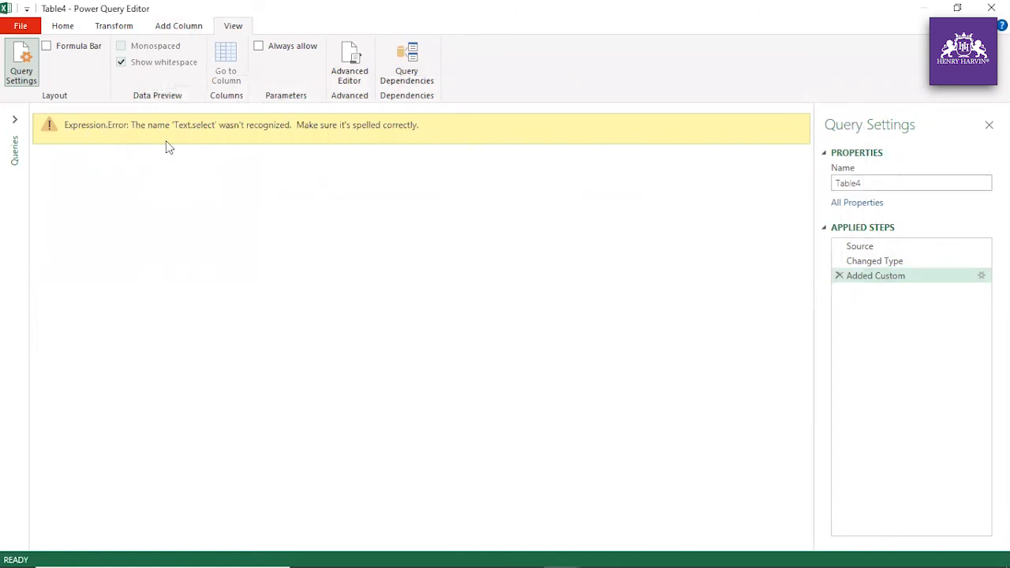
- Restore the capital S in Text.Select in the Added Custom line of Table4's code and apply the correction
click(356, 70)
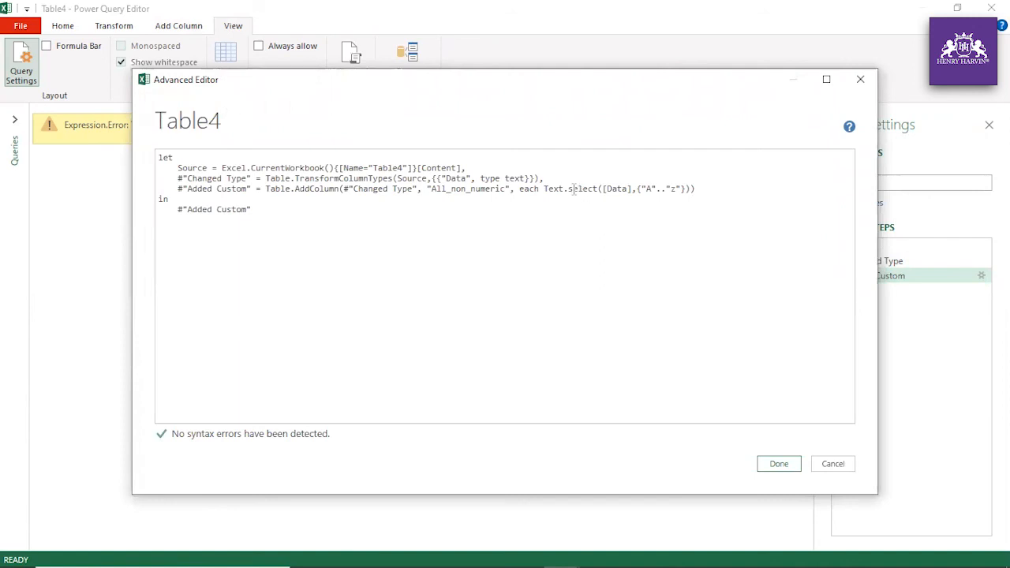
click(573, 188)
key(BackSpace)
text(S)
click(780, 465)
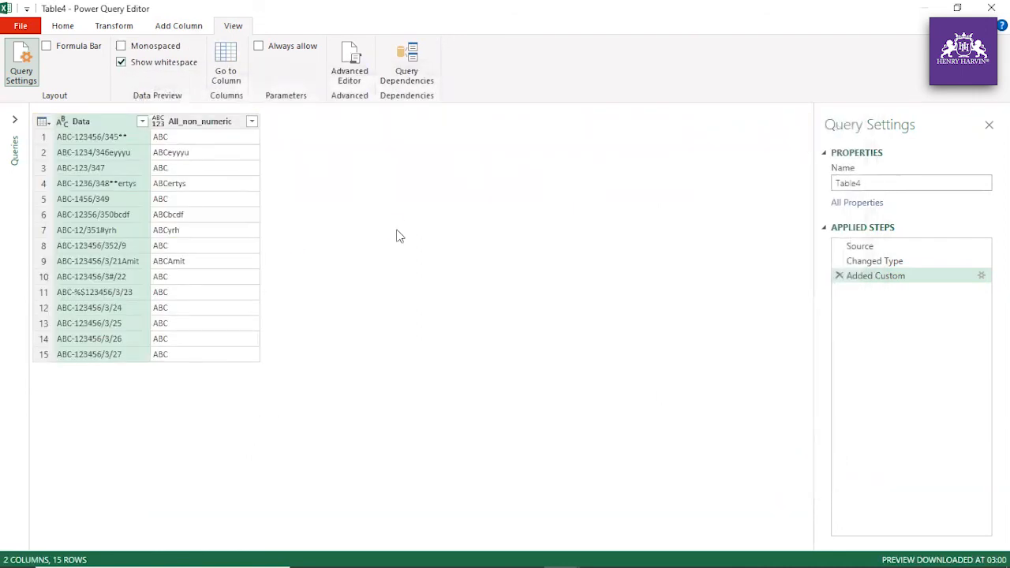